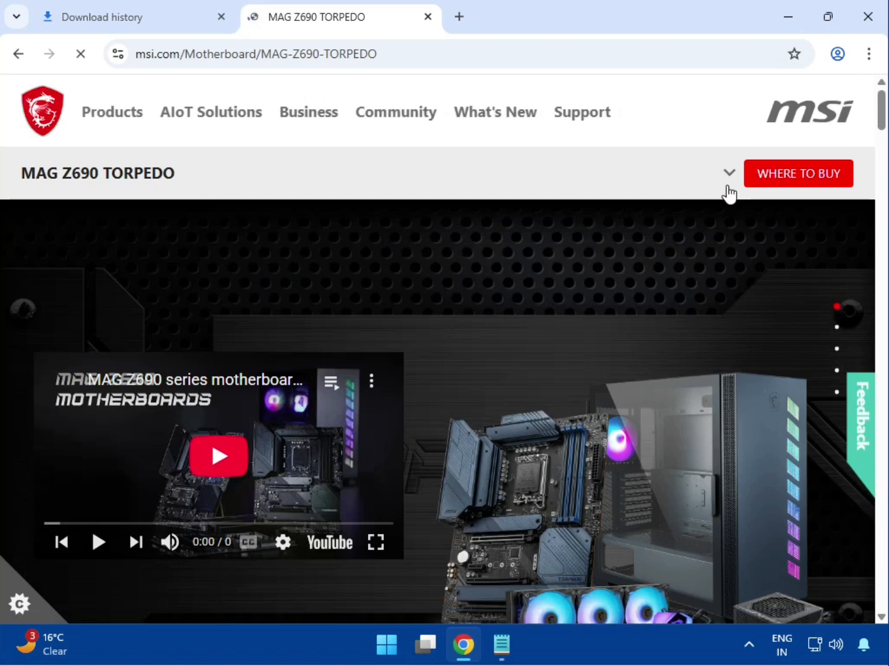
# - Open the MAG Z690 TORPEDO support page and choose the Driver category under Drivers & Downloads
pyautogui.click(730, 174)
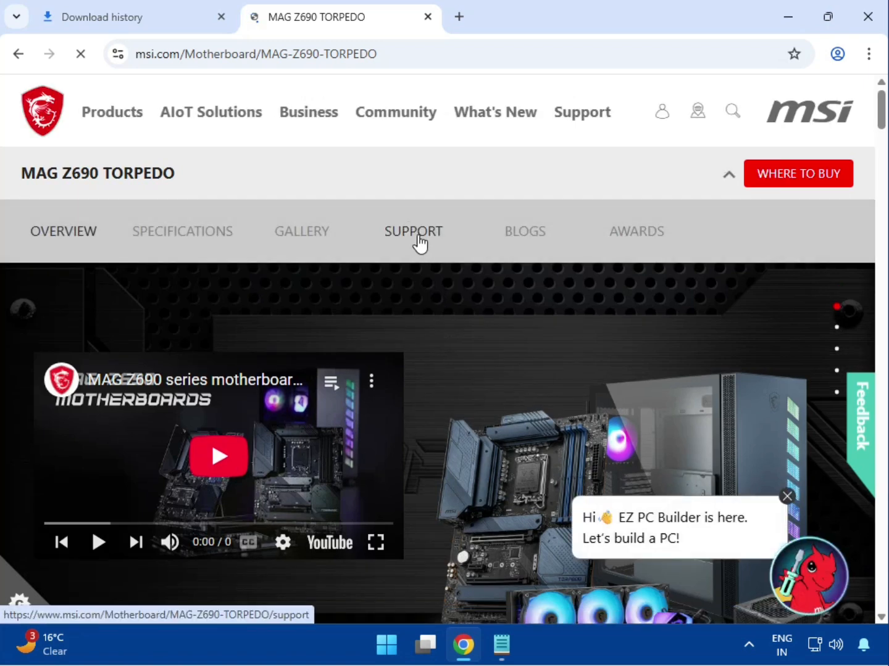
pyautogui.click(417, 237)
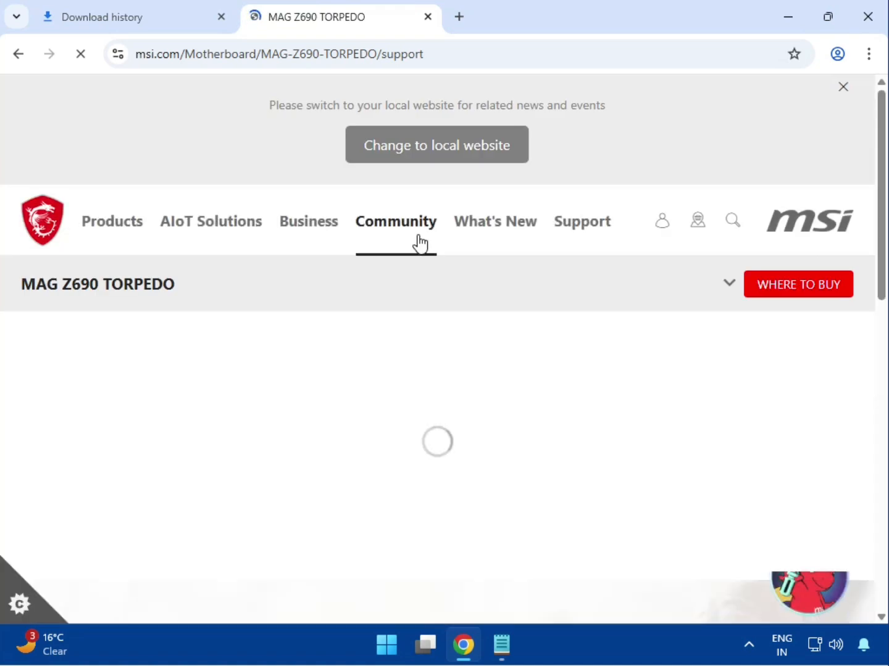
pyautogui.scroll(-2, 389, 458)
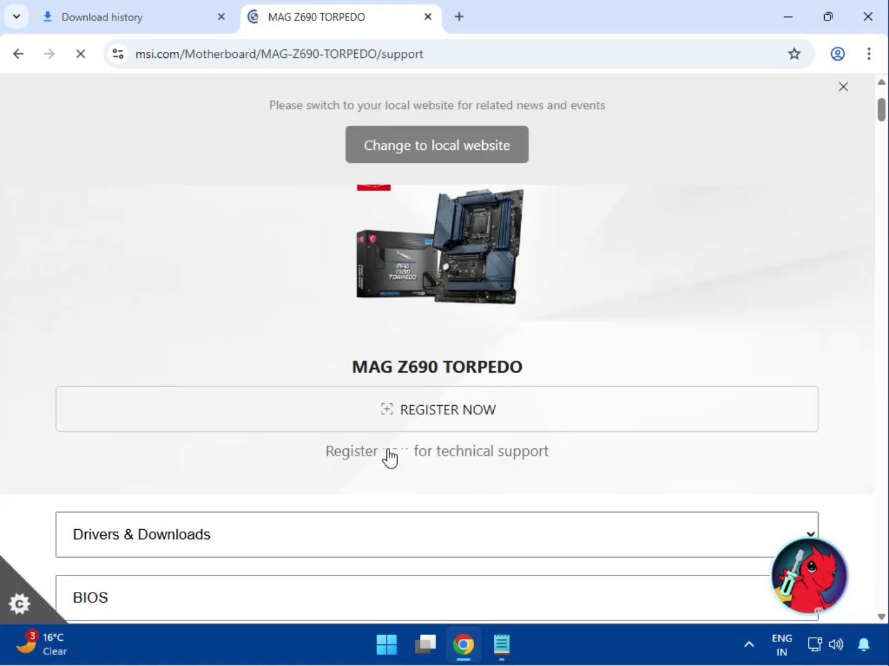
pyautogui.scroll(-2, 399, 457)
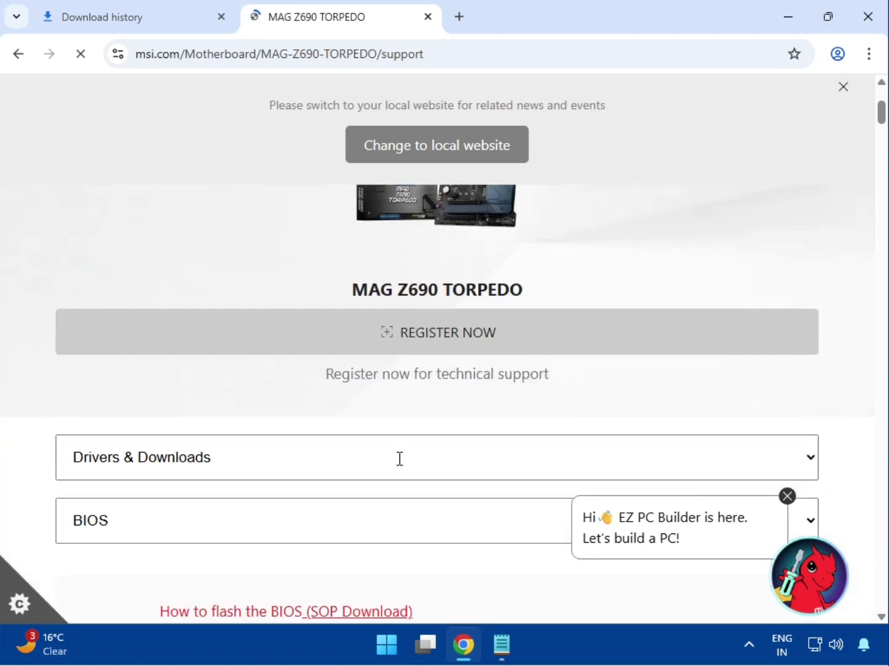
pyautogui.scroll(-2, 370, 466)
pyautogui.click(188, 366)
pyautogui.click(176, 407)
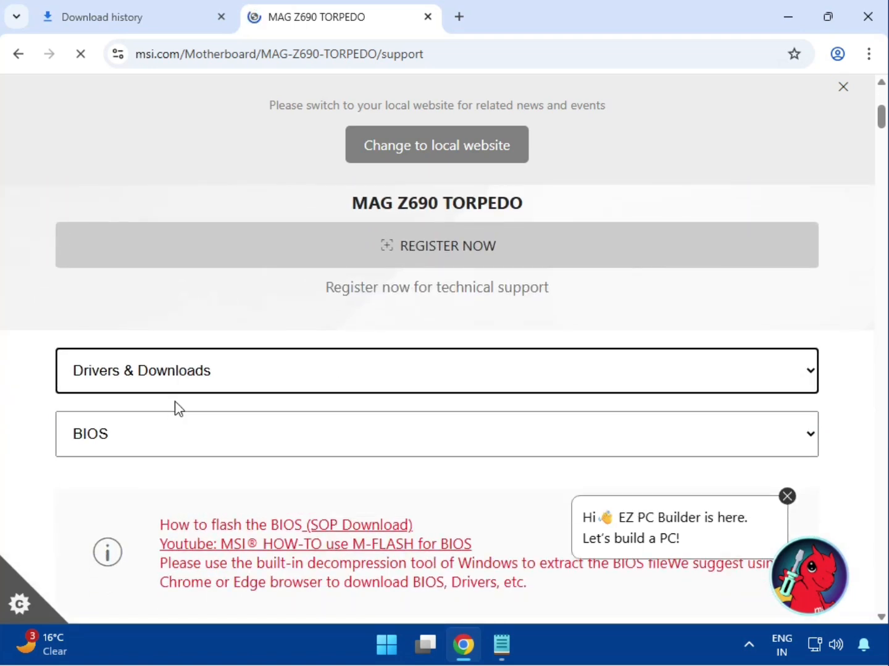
pyautogui.click(153, 432)
pyautogui.click(150, 493)
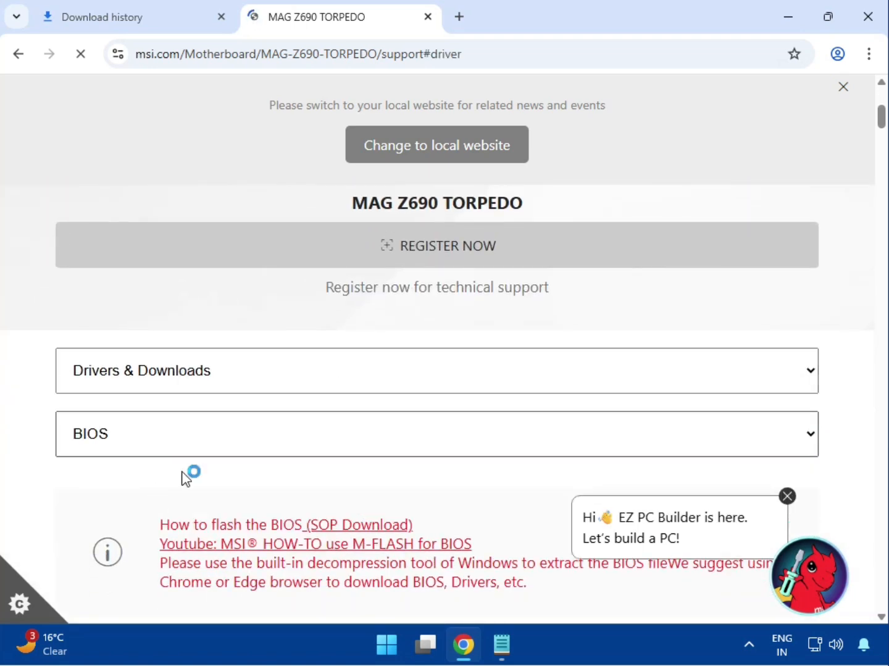
# - Dismiss the local website notice and choose Win11 64 as the operating system for the drivers
pyautogui.scroll(-4, 195, 492)
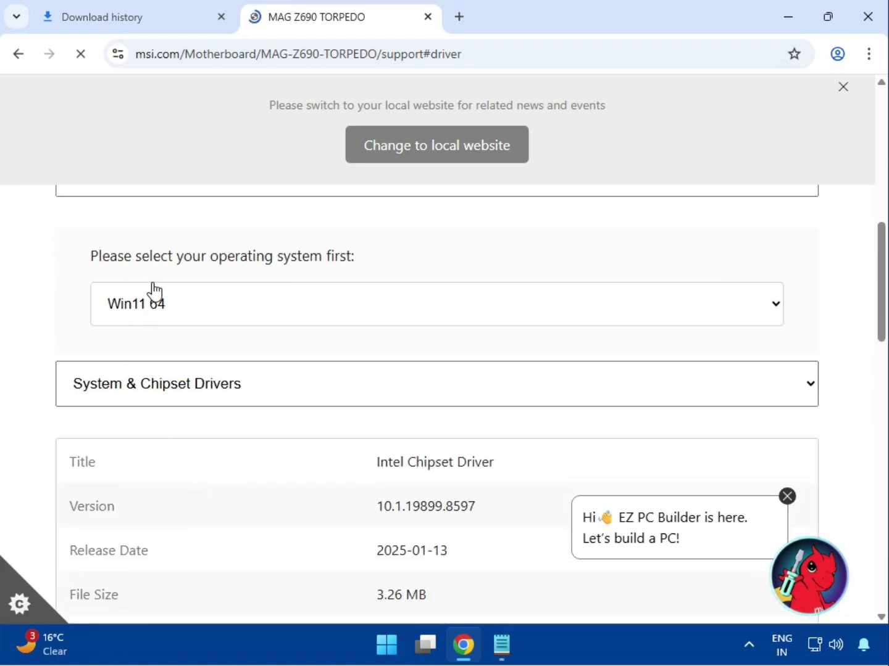
pyautogui.click(843, 88)
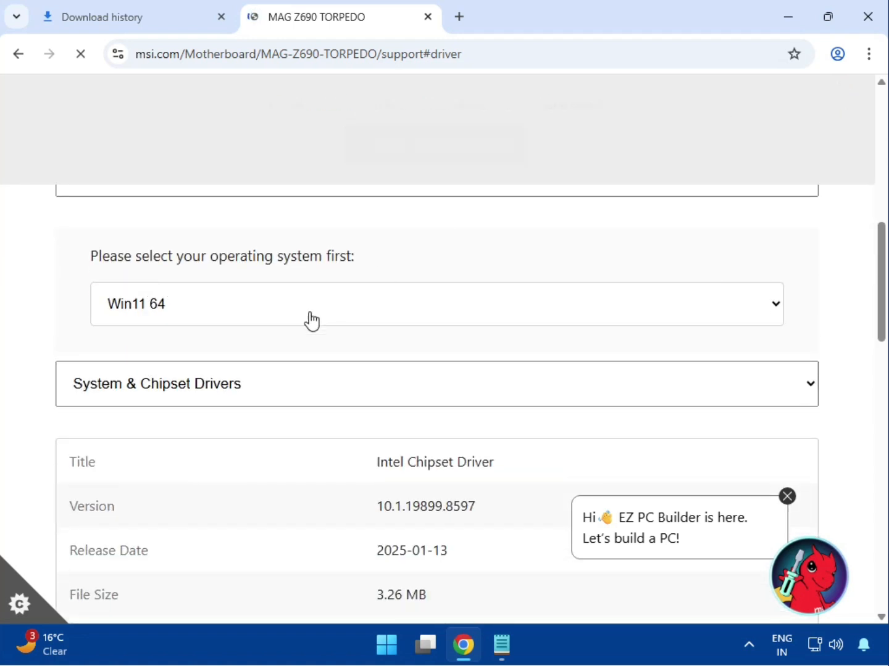
pyautogui.click(308, 320)
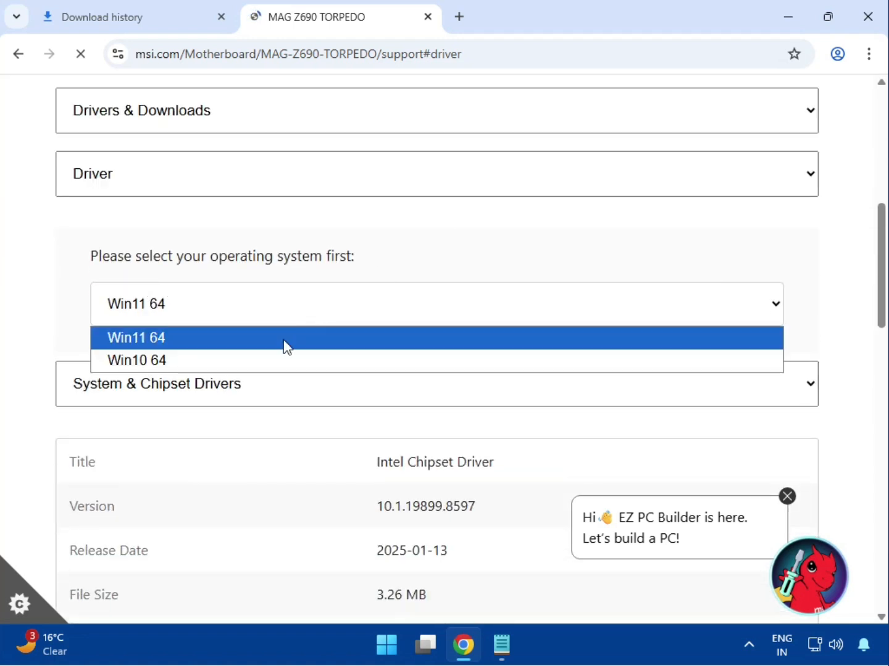
pyautogui.click(251, 360)
pyautogui.click(252, 321)
pyautogui.click(241, 340)
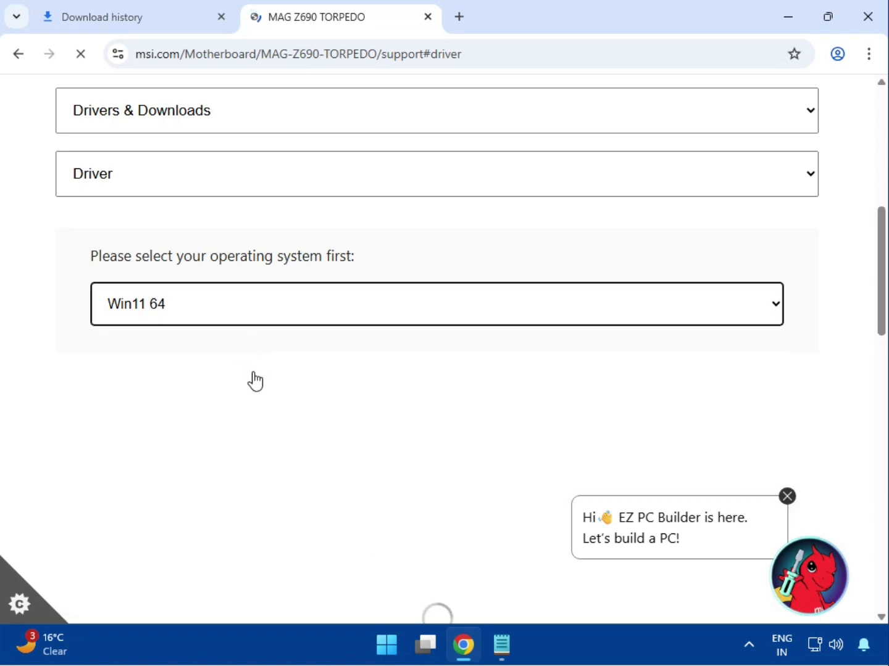
# - Download the Intel Chipset Driver from the System & Chipset Drivers category
pyautogui.scroll(-1, 192, 411)
pyautogui.click(167, 307)
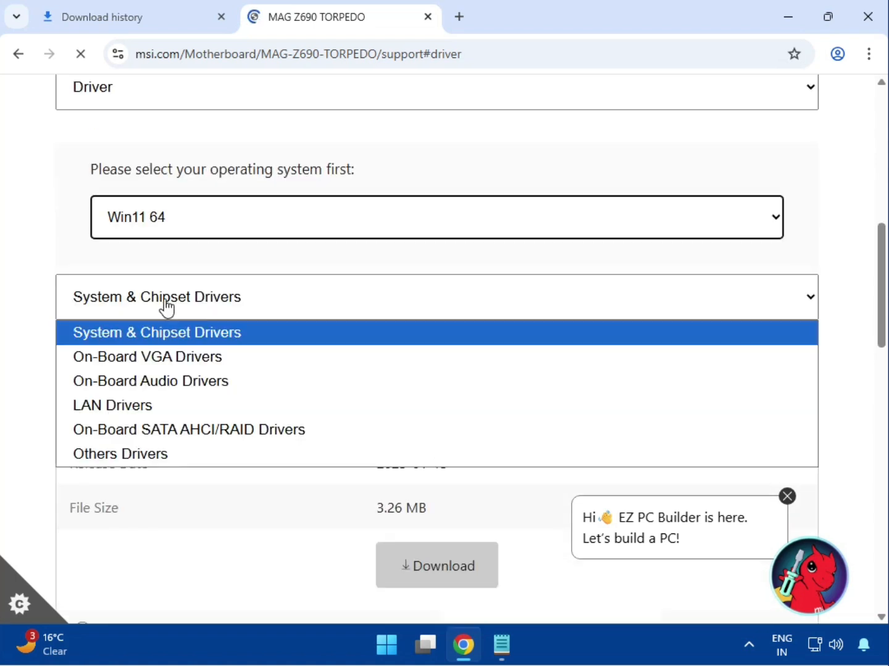
pyautogui.click(165, 307)
pyautogui.moveTo(393, 376); pyautogui.dragTo(488, 376)
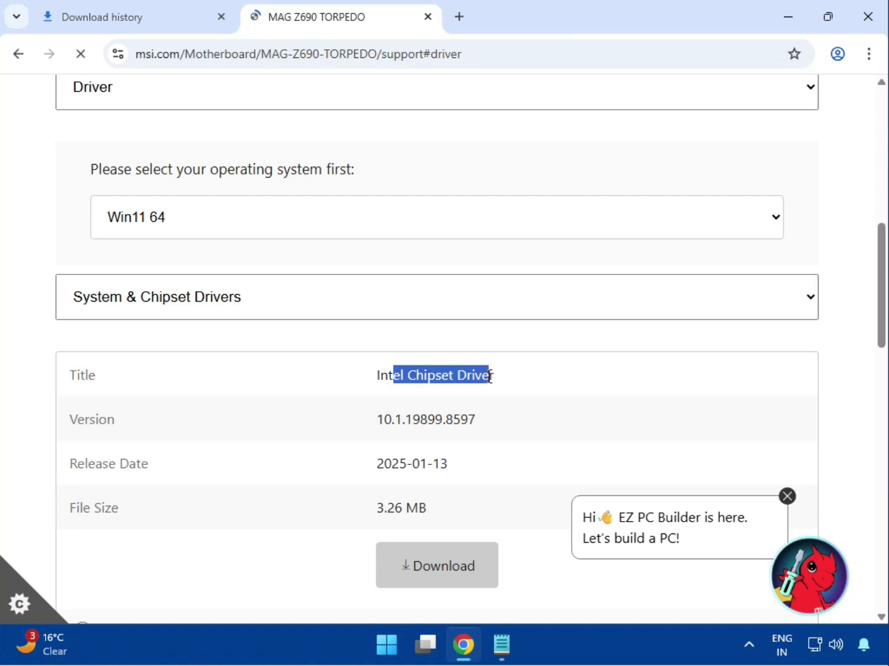
pyautogui.click(435, 578)
# - Switch the driver category to On-Board VGA Drivers and download the Intel SVGA Drivers
pyautogui.scroll(-1, 437, 581)
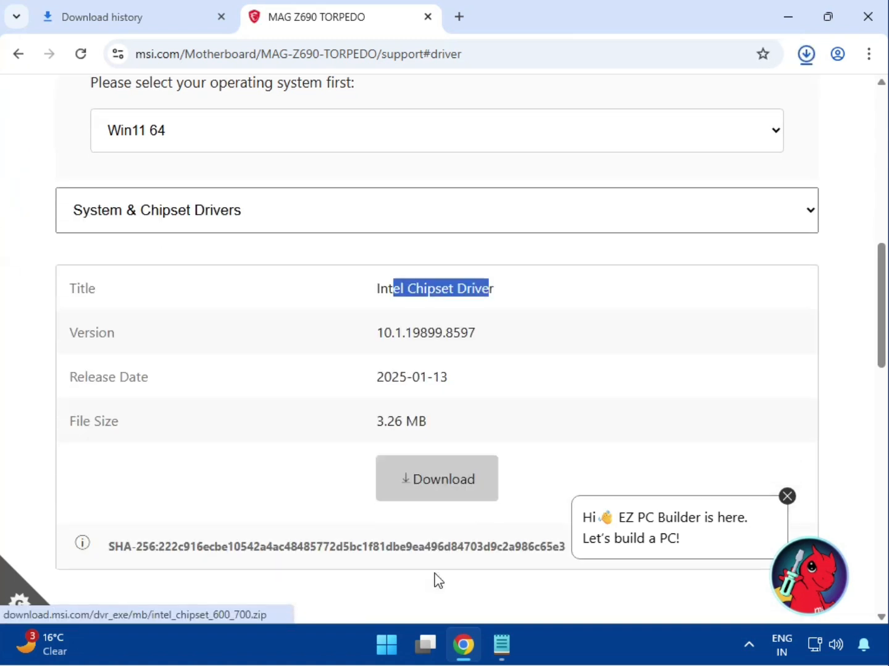
pyautogui.scroll(-1, 435, 575)
pyautogui.click(179, 134)
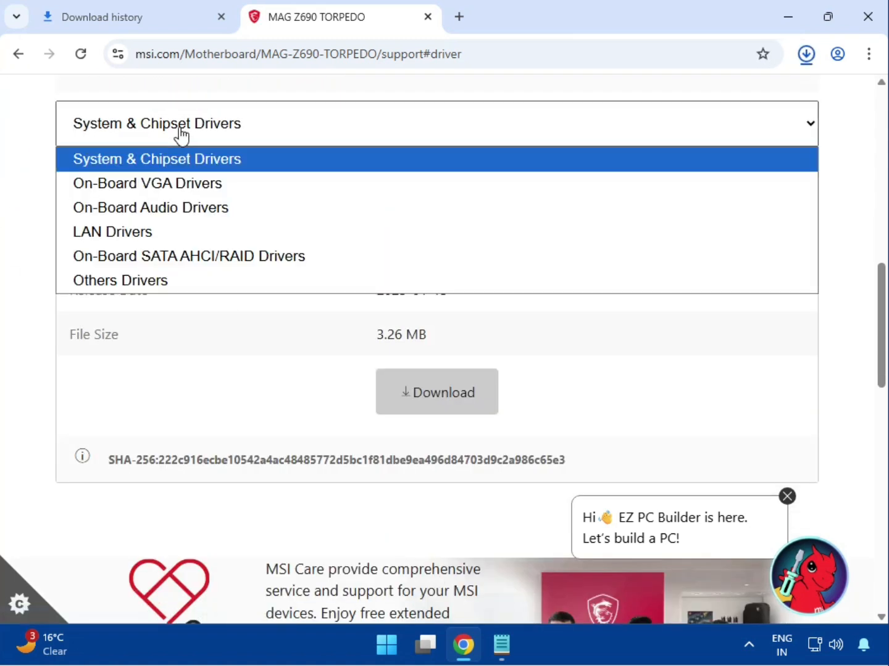
pyautogui.click(185, 193)
pyautogui.moveTo(408, 206); pyautogui.dragTo(503, 209)
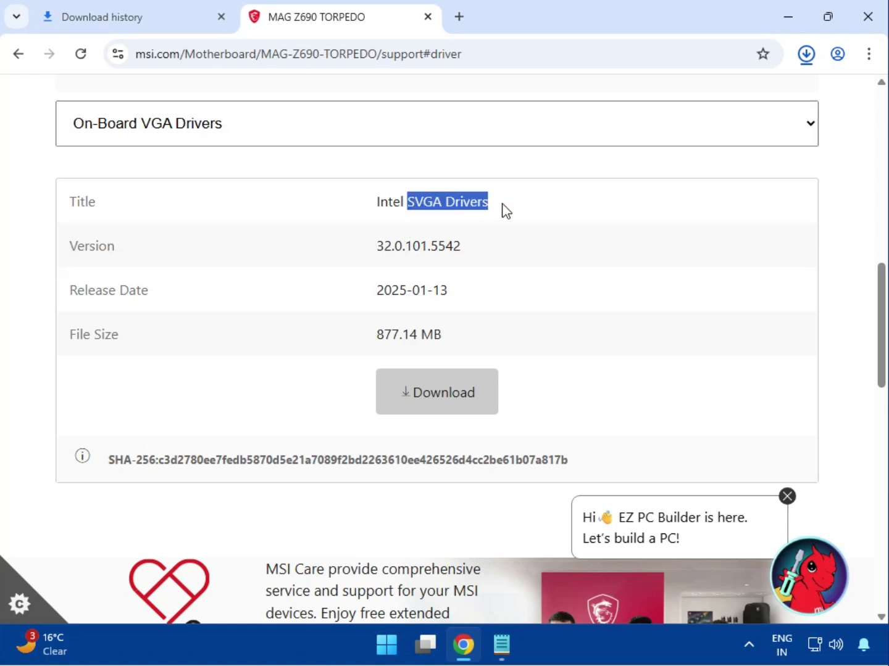
pyautogui.click(433, 414)
# - Download the Realtek audio driver from On-Board Audio Drivers and review the MSI USB Audio FW Update Tool entry
pyautogui.click(142, 137)
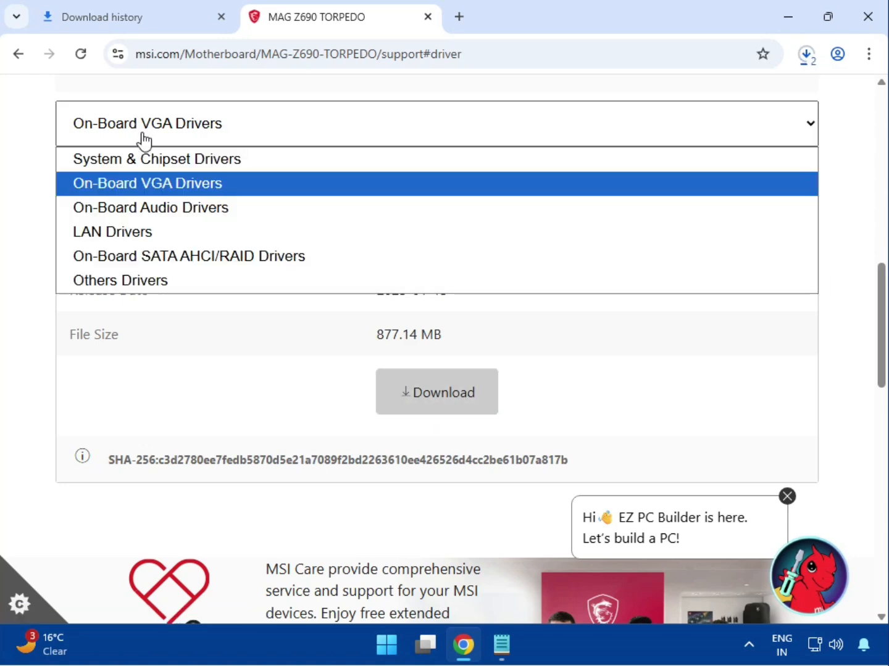
pyautogui.click(170, 204)
pyautogui.moveTo(421, 202); pyautogui.dragTo(569, 240)
pyautogui.click(439, 393)
pyautogui.scroll(-4, 422, 427)
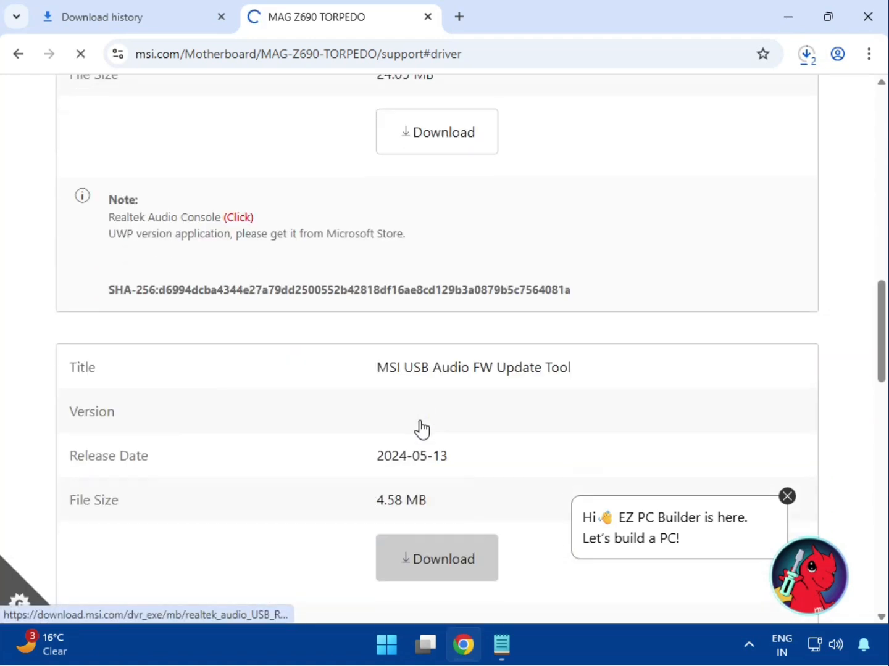
pyautogui.click(401, 368)
pyautogui.moveTo(424, 364); pyautogui.dragTo(472, 367)
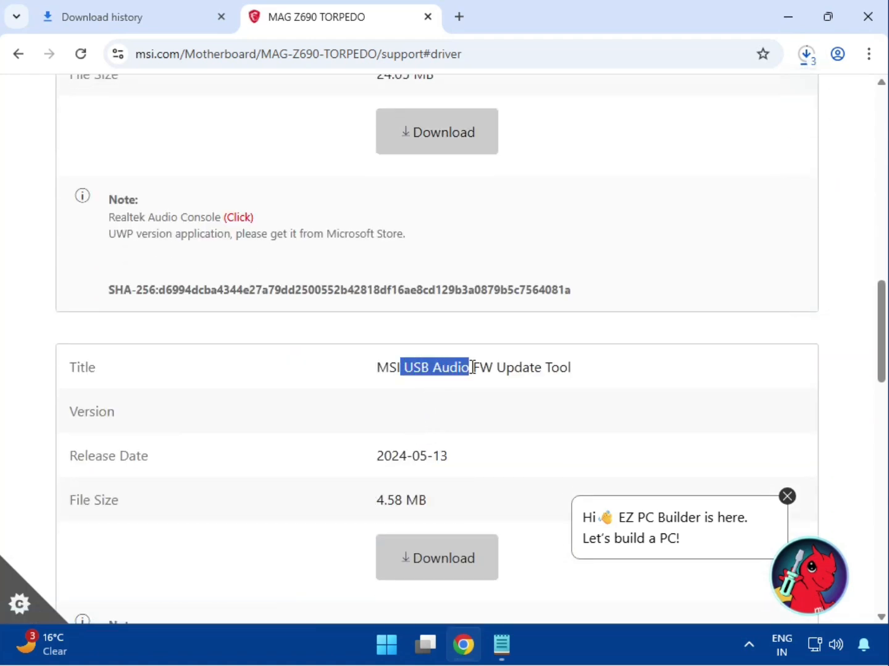
pyautogui.scroll(-4, 441, 530)
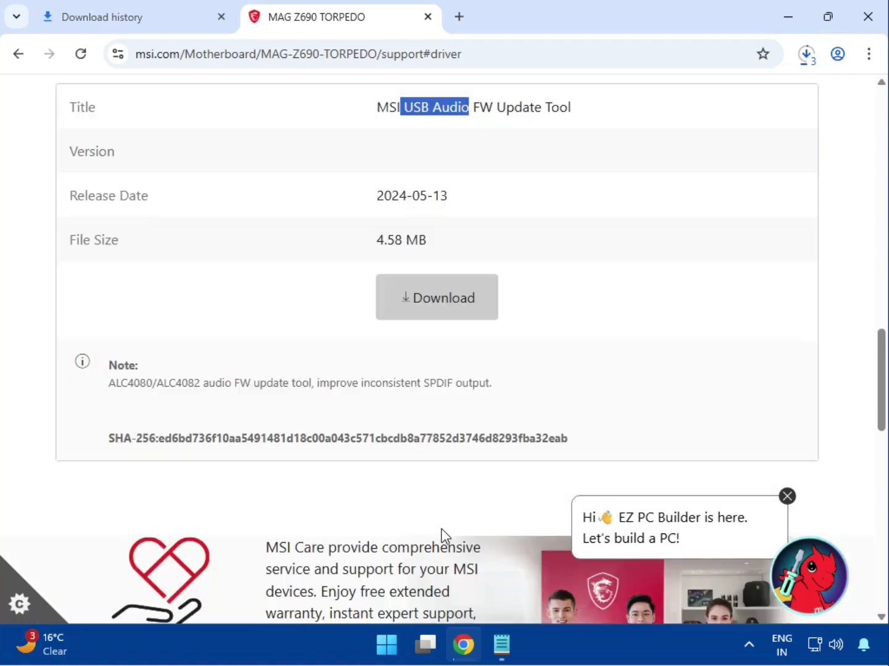
# - Switch the driver category to LAN Drivers and download Intel Network Drivers version 2.1.5.3
pyautogui.scroll(5, 432, 530)
pyautogui.scroll(7, 430, 530)
pyautogui.click(255, 396)
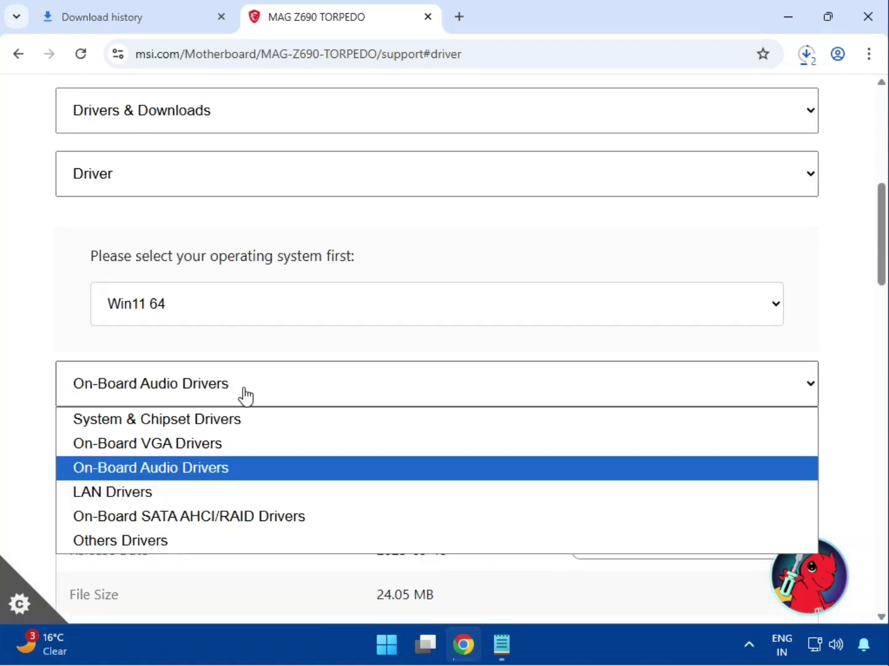
pyautogui.click(244, 491)
pyautogui.scroll(-4, 359, 413)
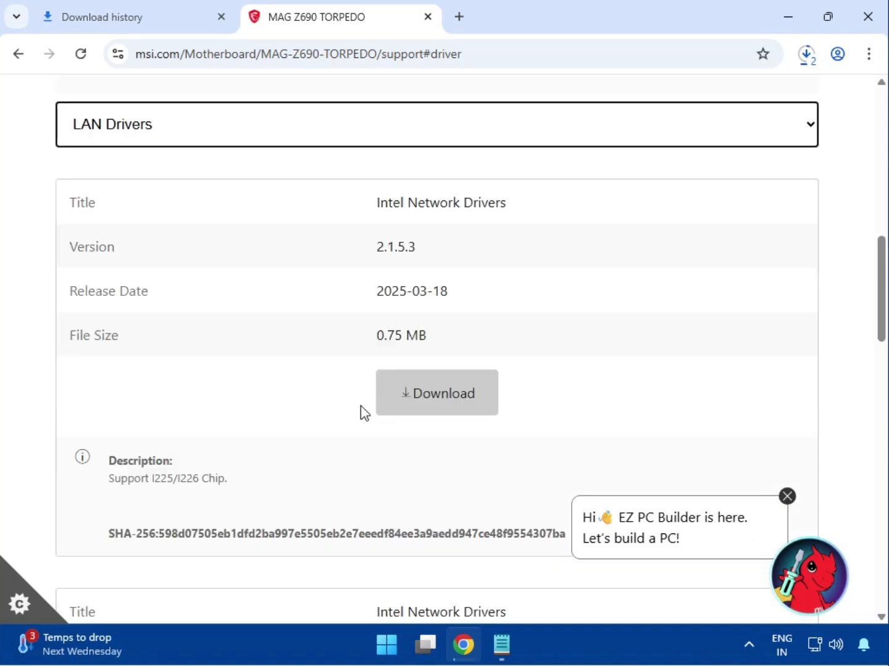
pyautogui.moveTo(399, 195); pyautogui.dragTo(506, 202)
pyautogui.click(474, 366)
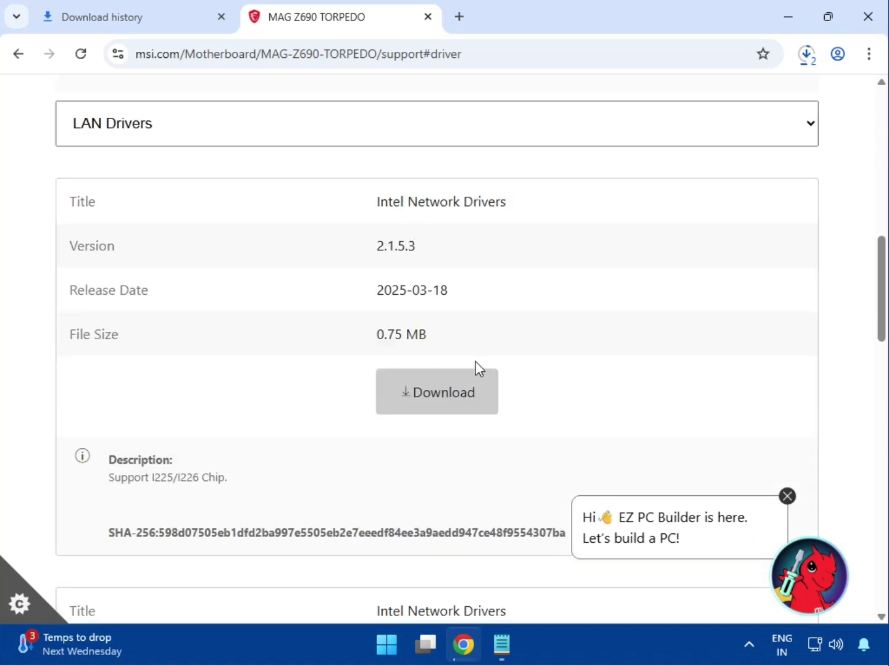
pyautogui.click(470, 392)
# - Download the second LAN package, Intel Network Drivers version 26.2.0.1
pyautogui.scroll(-4, 458, 426)
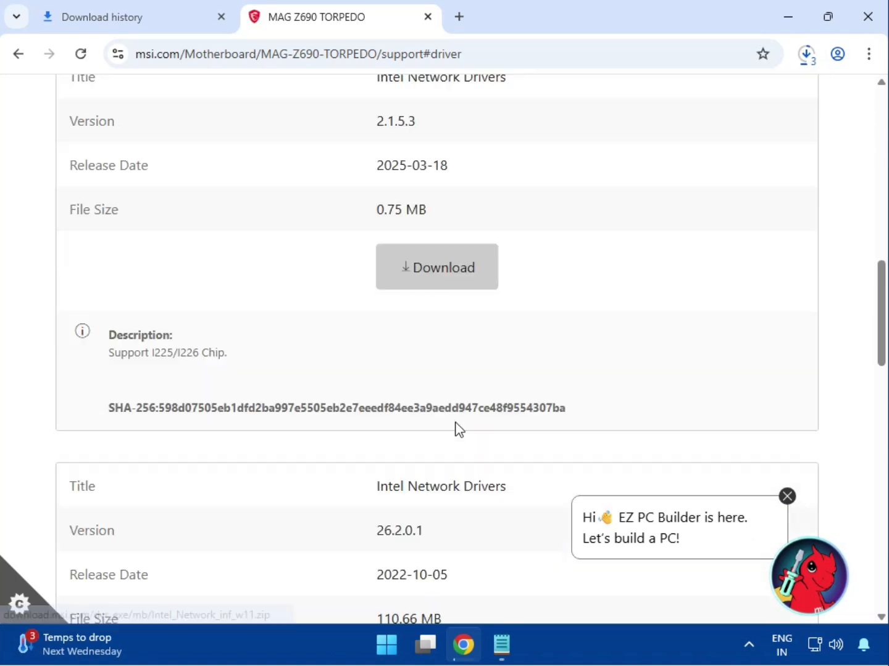
pyautogui.moveTo(408, 353); pyautogui.dragTo(553, 356)
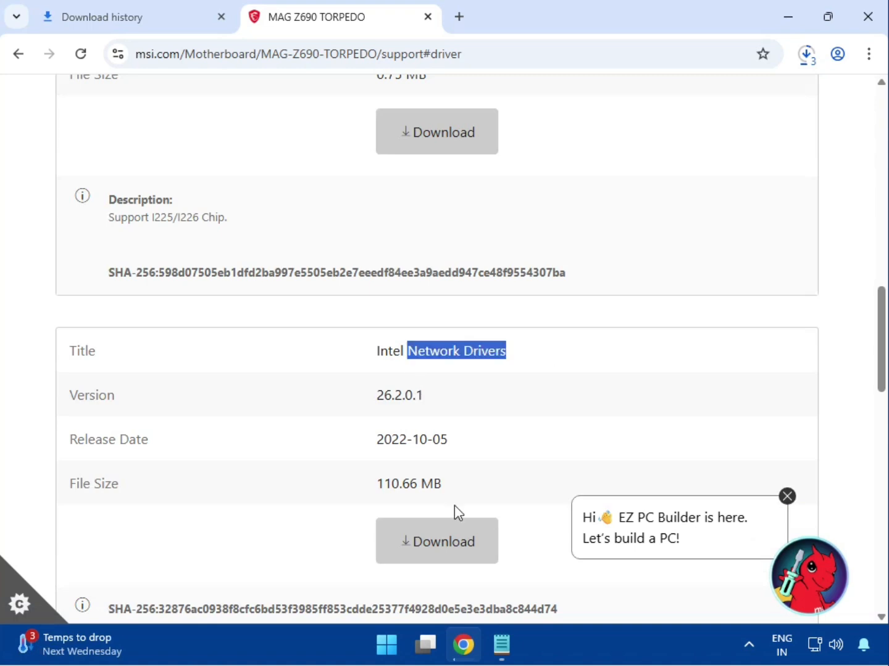
pyautogui.click(454, 535)
pyautogui.scroll(-5, 457, 535)
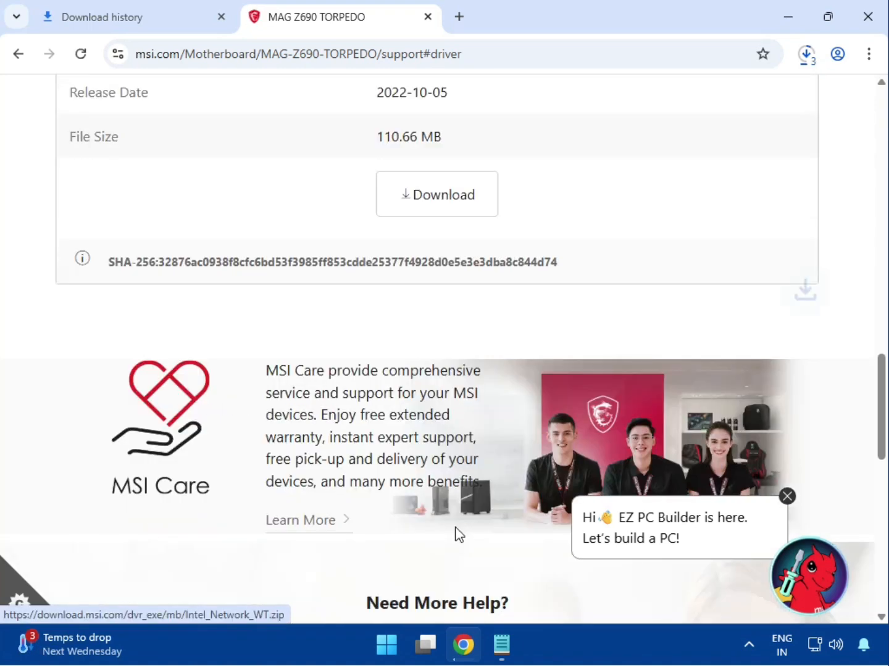
pyautogui.scroll(13, 455, 535)
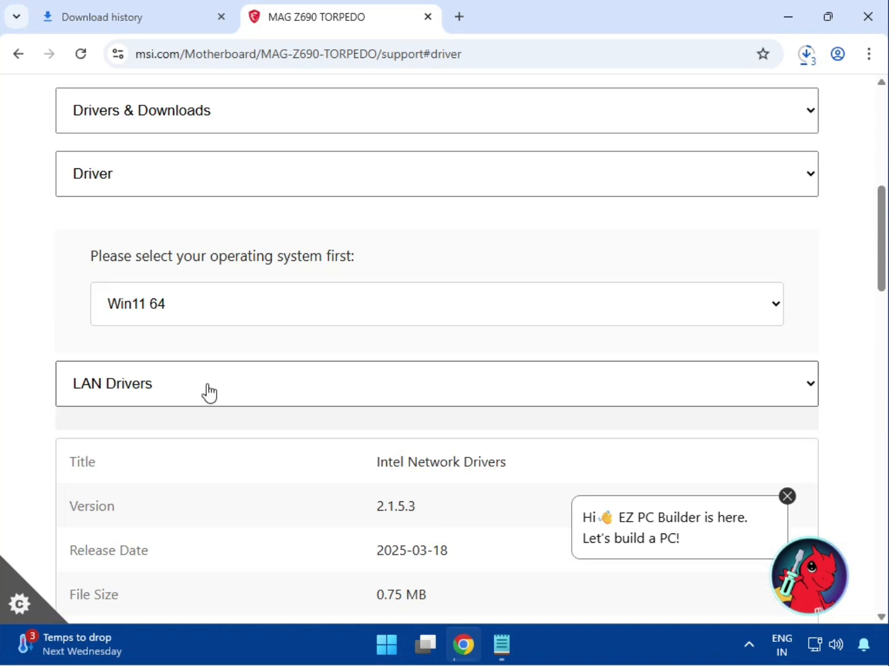
pyautogui.click(209, 392)
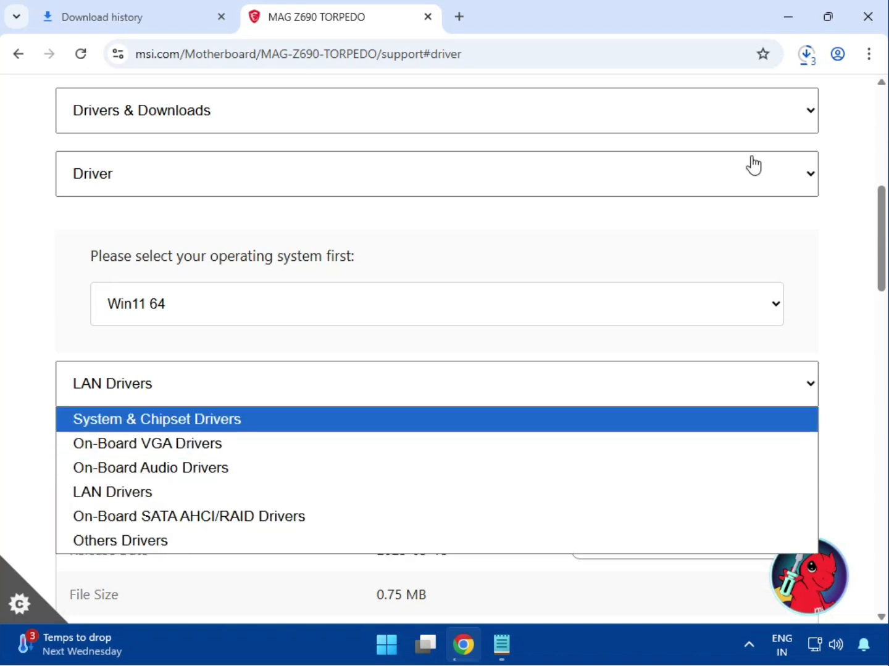
# - Open the full download history and show bt_drivers (3).zip in its folder in File Explorer
pyautogui.click(808, 54)
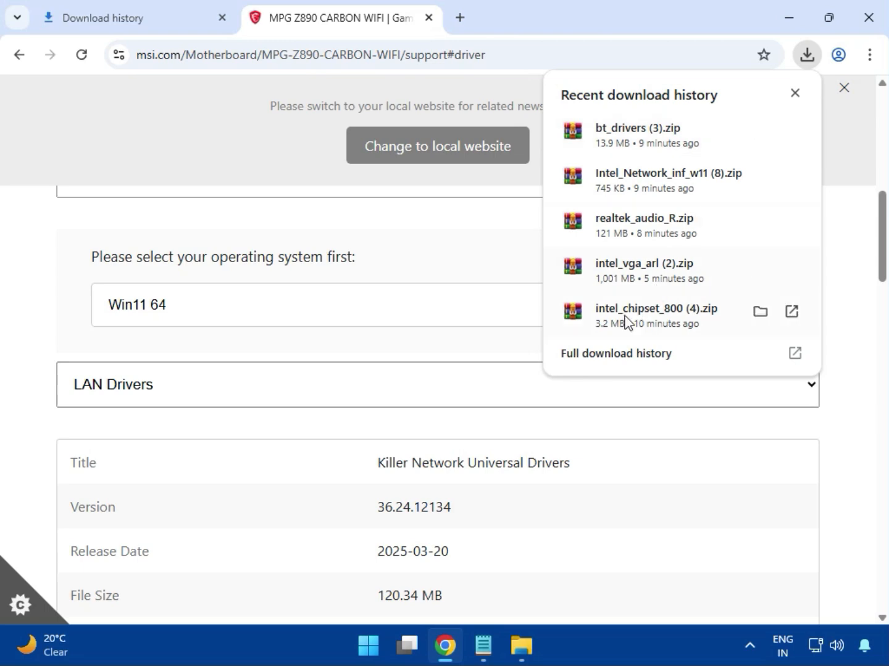
pyautogui.click(595, 359)
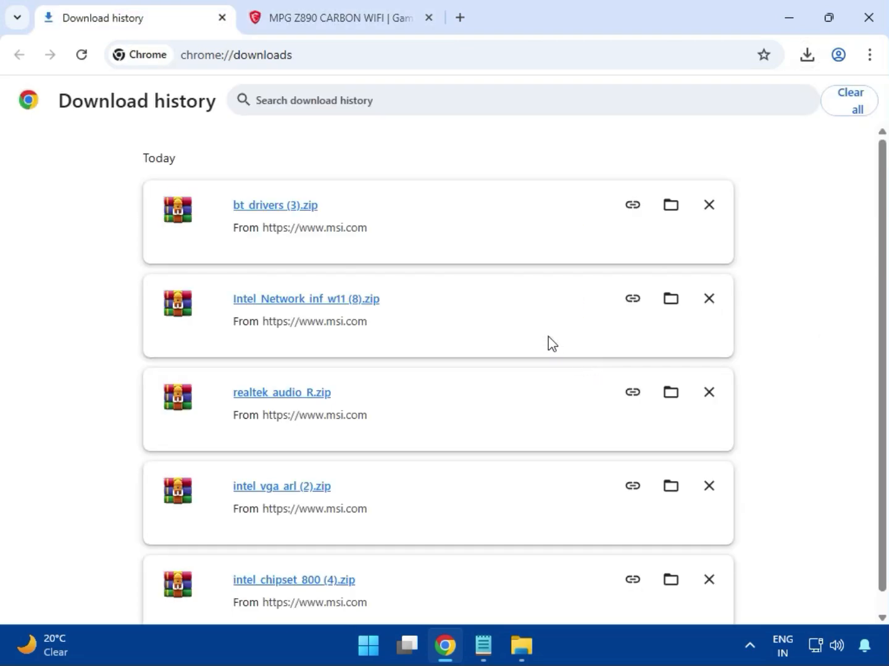
pyautogui.click(667, 210)
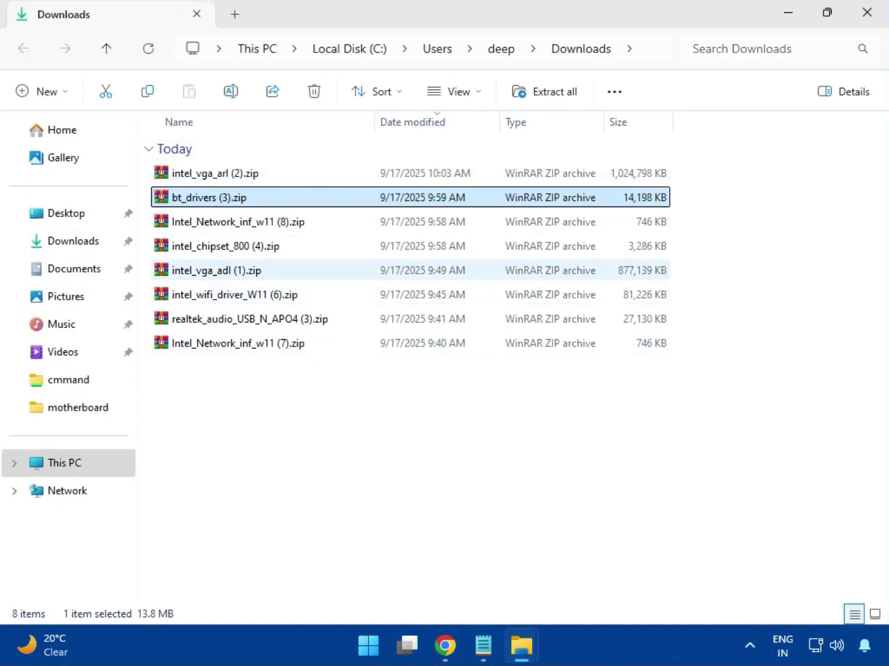
# - Open the intel_vga_arl (2).zip archive, dismiss the WinRAR license notice, and enter the Intel VGA Driver_32.0.101.6629 folder
pyautogui.press('Up')
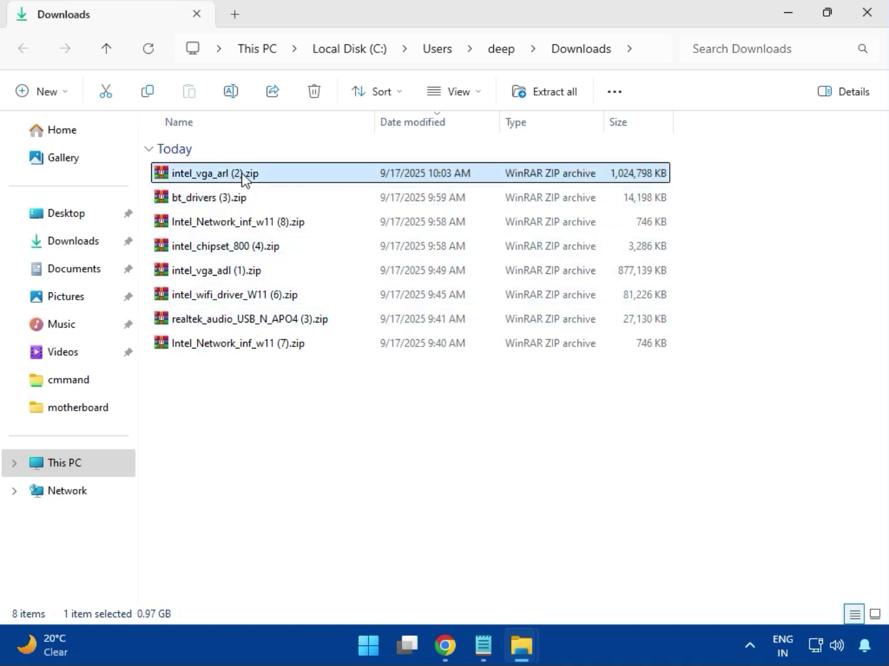
pyautogui.doubleClick(242, 176)
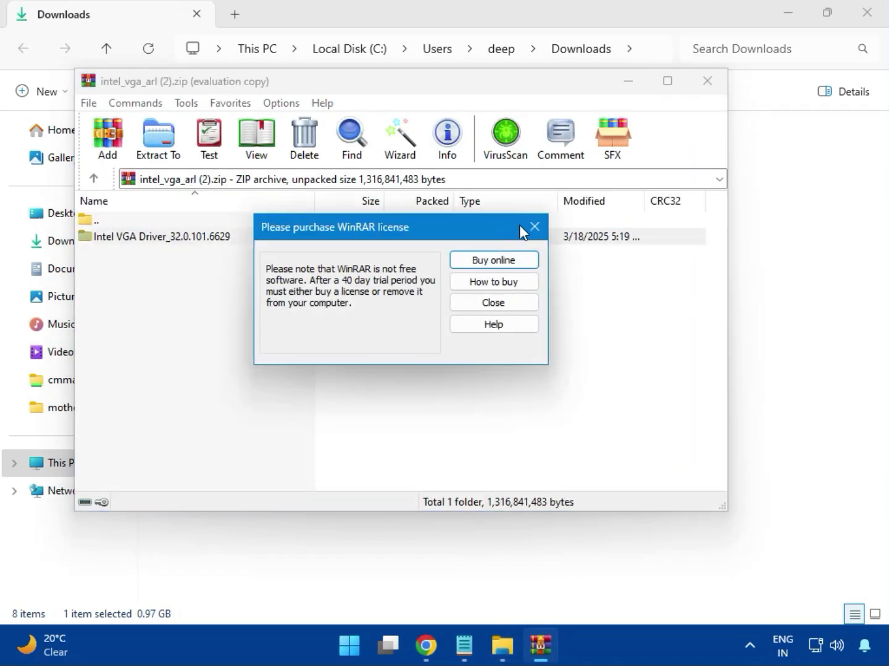
pyautogui.click(534, 227)
pyautogui.doubleClick(185, 237)
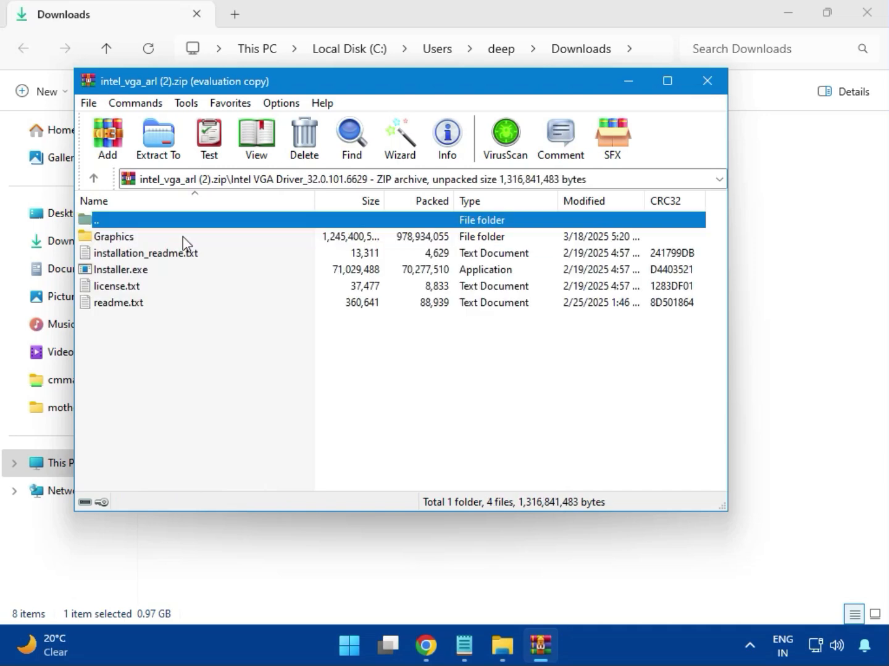
# - Run Installer.exe from the archive and allow the Intel Graphics Driver Installer to make changes to the device
pyautogui.click(148, 275)
pyautogui.doubleClick(175, 272)
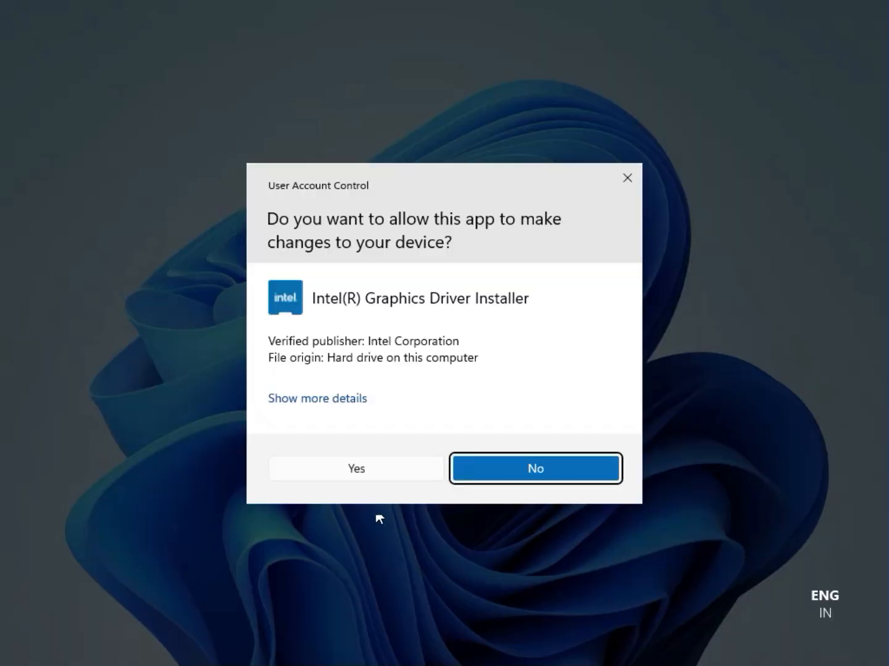
pyautogui.click(344, 470)
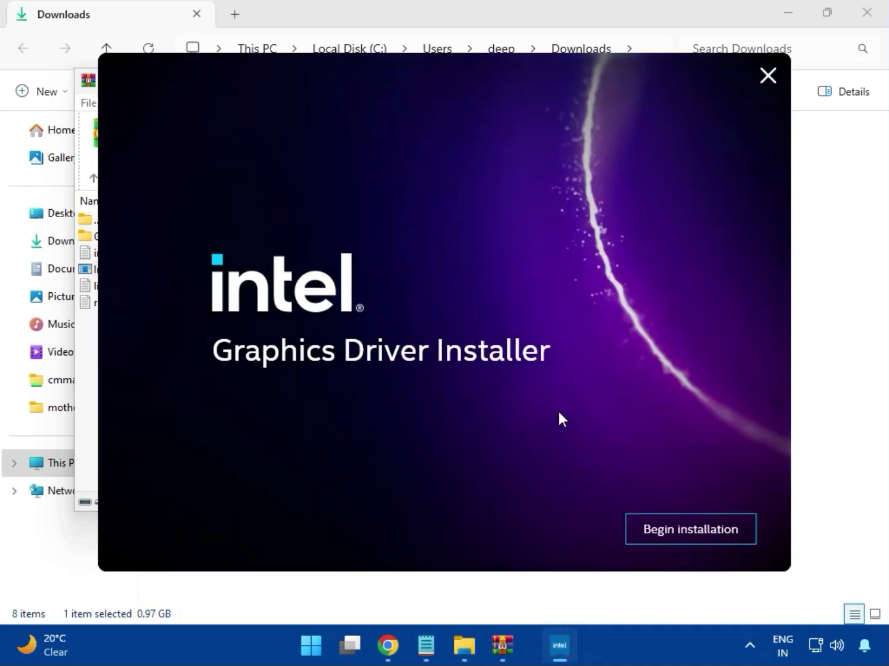
# - Begin the Intel graphics driver installation, and close the installer and the intel_vga_arl (2).zip archive
pyautogui.click(679, 529)
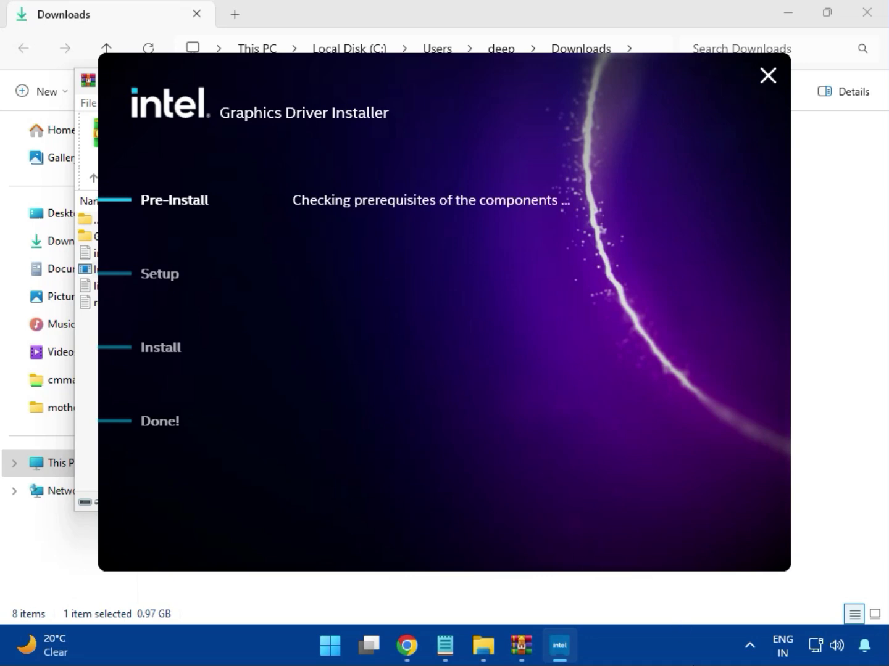
pyautogui.click(719, 541)
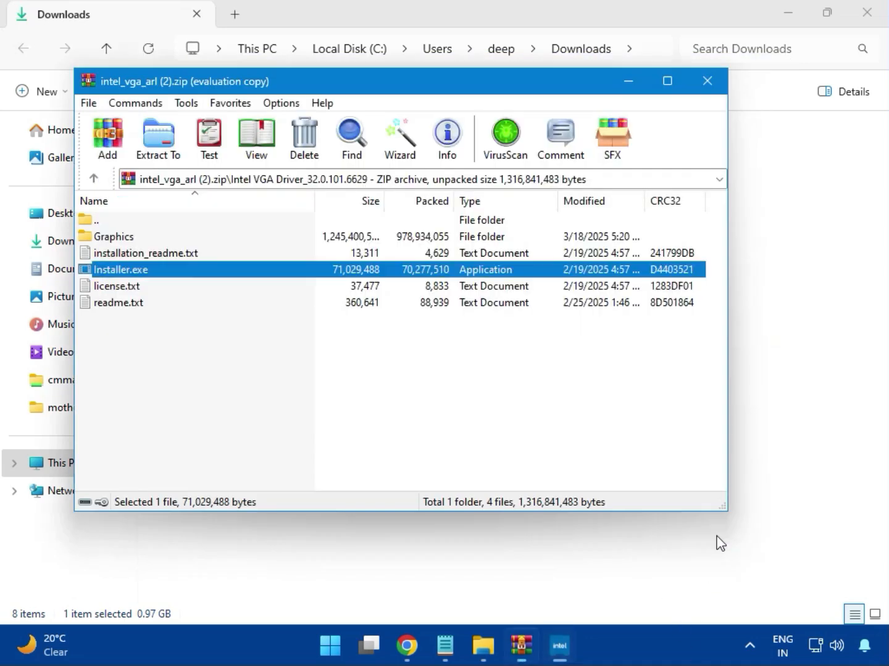
pyautogui.click(707, 82)
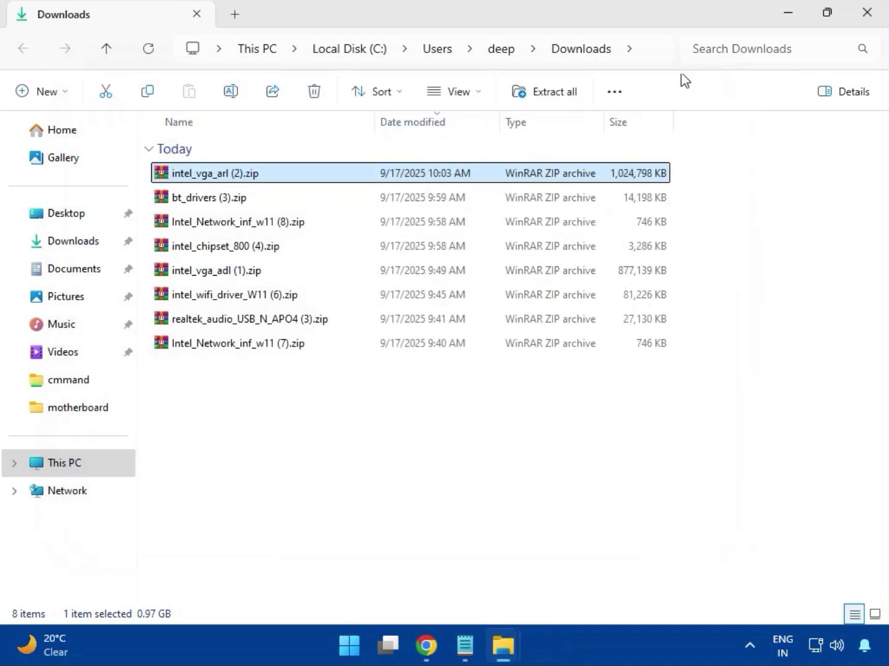
# - Open bt_drivers (3).zip and run Intel Bluetooth.msi from its Intel BlueTooth Driver_23.70.0.2 folder
pyautogui.click(190, 202)
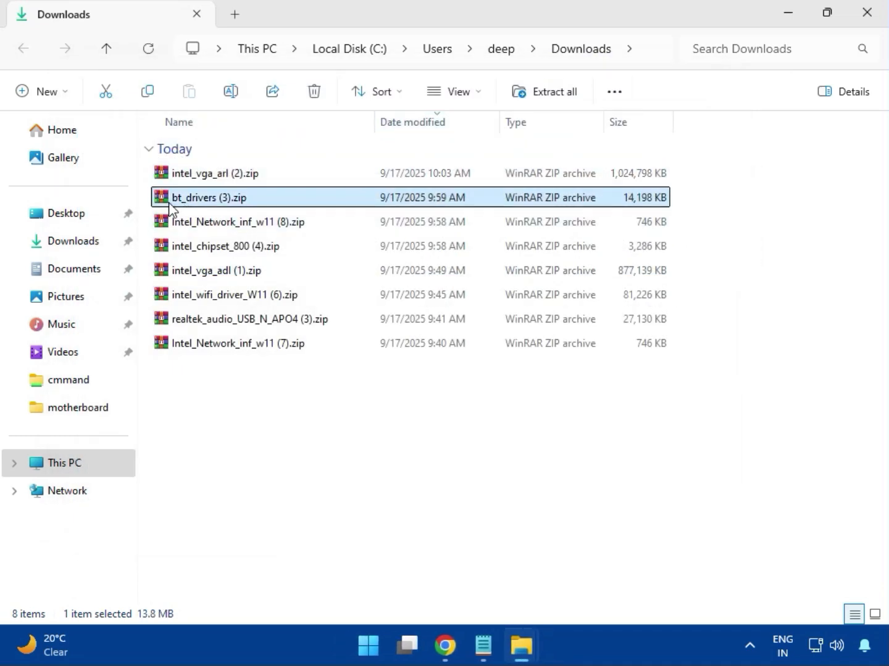
pyautogui.doubleClick(214, 201)
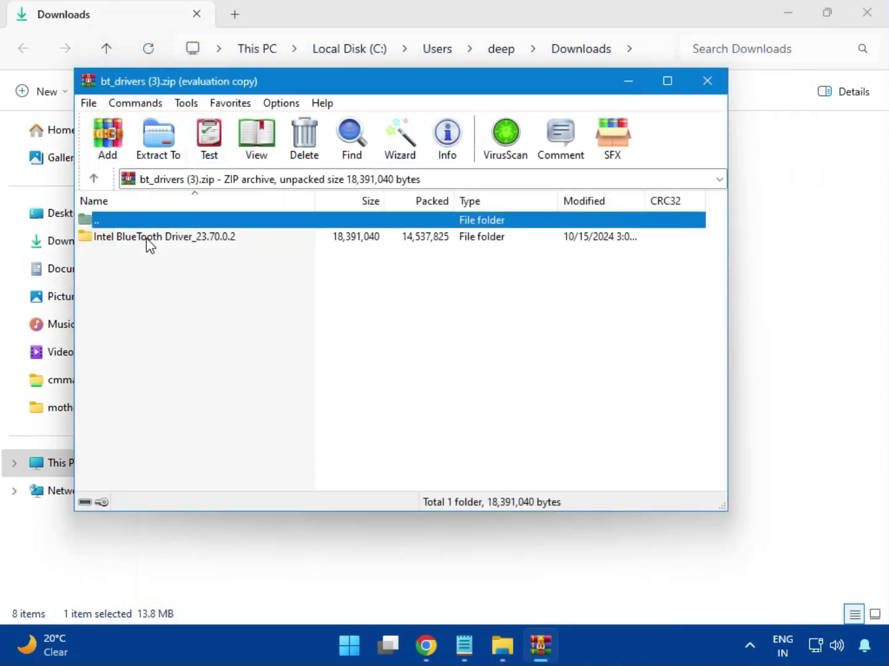
pyautogui.click(127, 237)
pyautogui.doubleClick(165, 239)
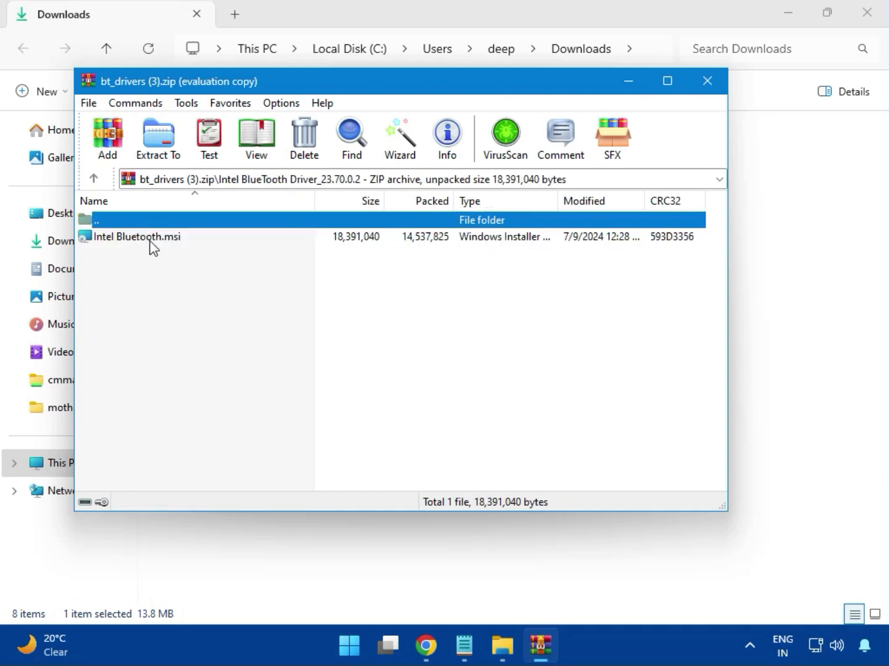
pyautogui.doubleClick(149, 239)
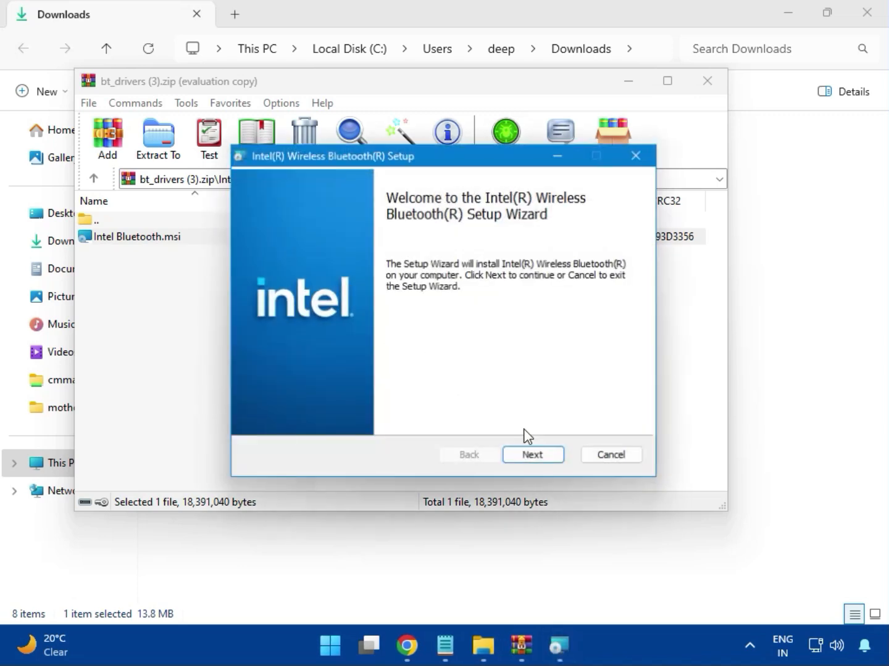
# - Install Intel Wireless Bluetooth with the license accepted and the Typical setup type, allow the device changes, and close the finished wizard and archive
pyautogui.click(532, 457)
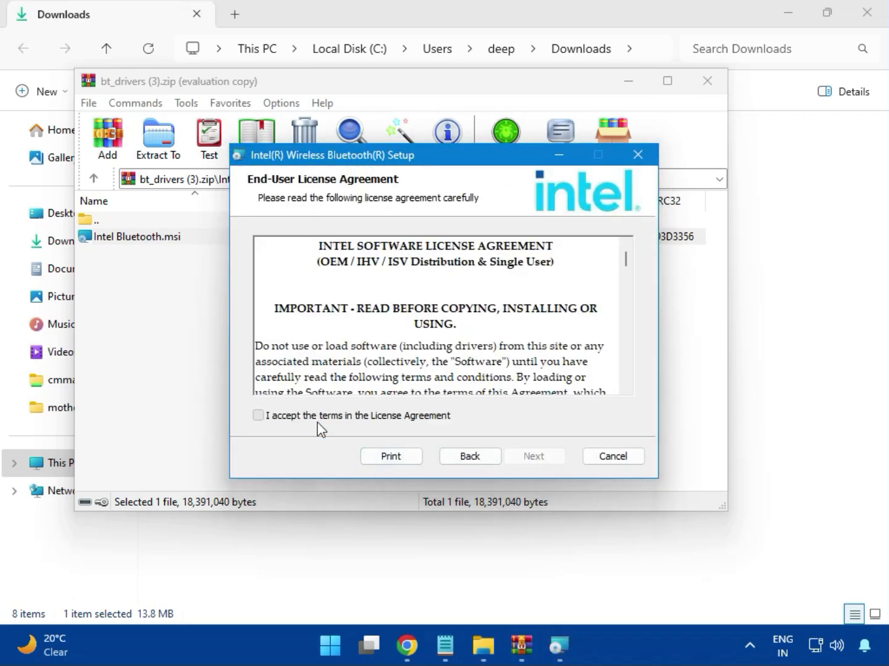
pyautogui.click(287, 420)
pyautogui.click(531, 458)
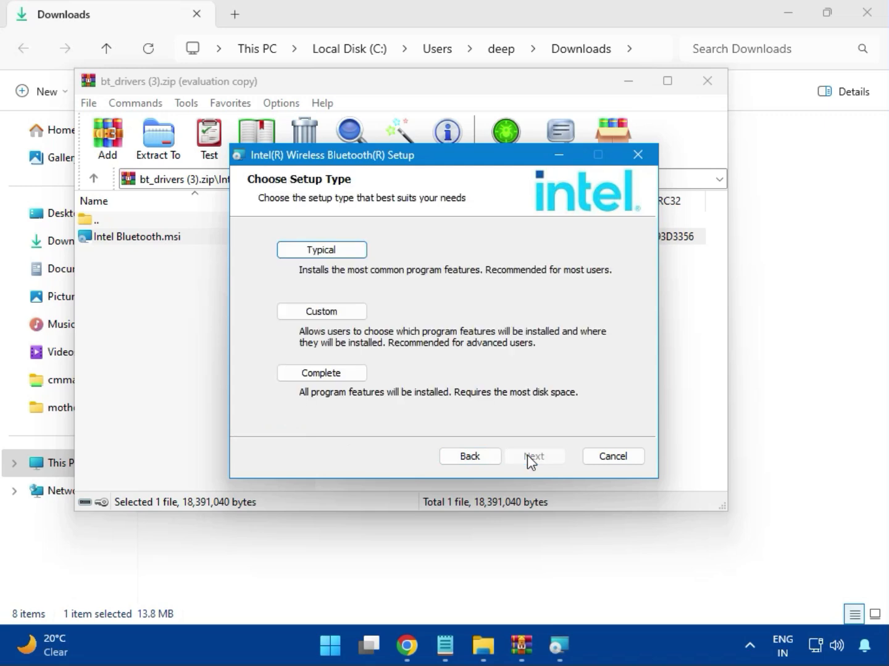
pyautogui.click(305, 252)
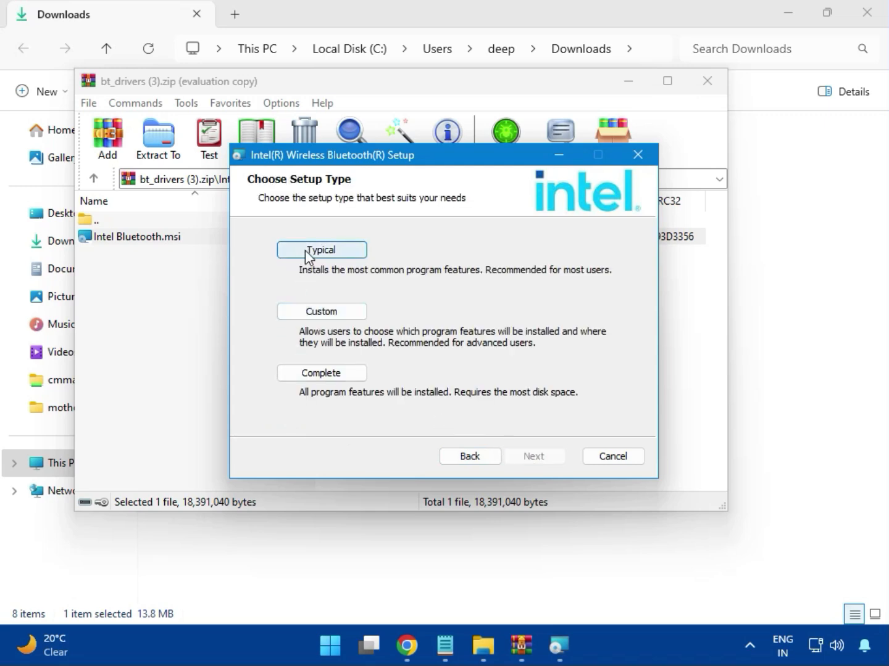
pyautogui.click(510, 456)
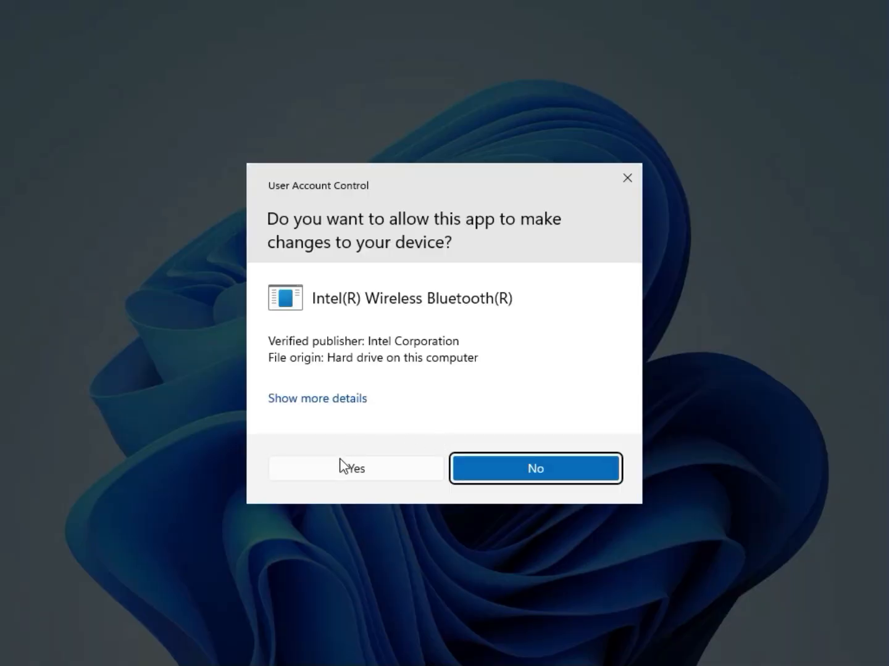
pyautogui.click(342, 463)
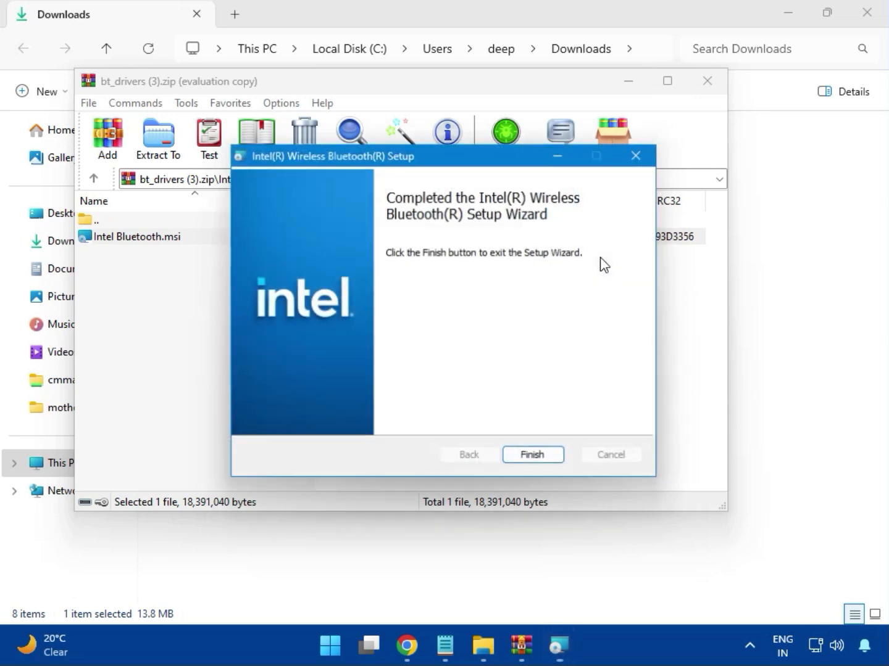
pyautogui.click(534, 457)
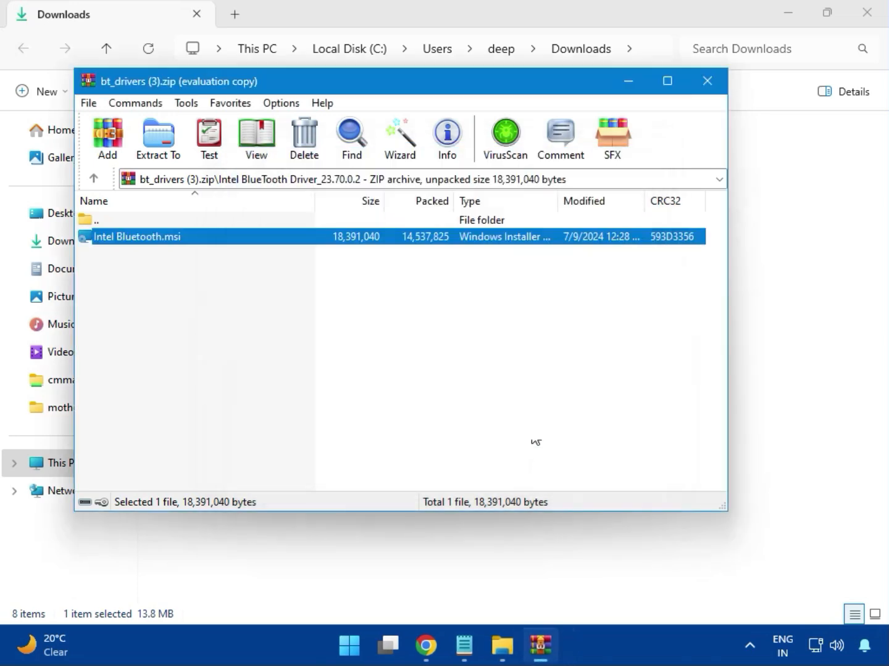
pyautogui.click(715, 90)
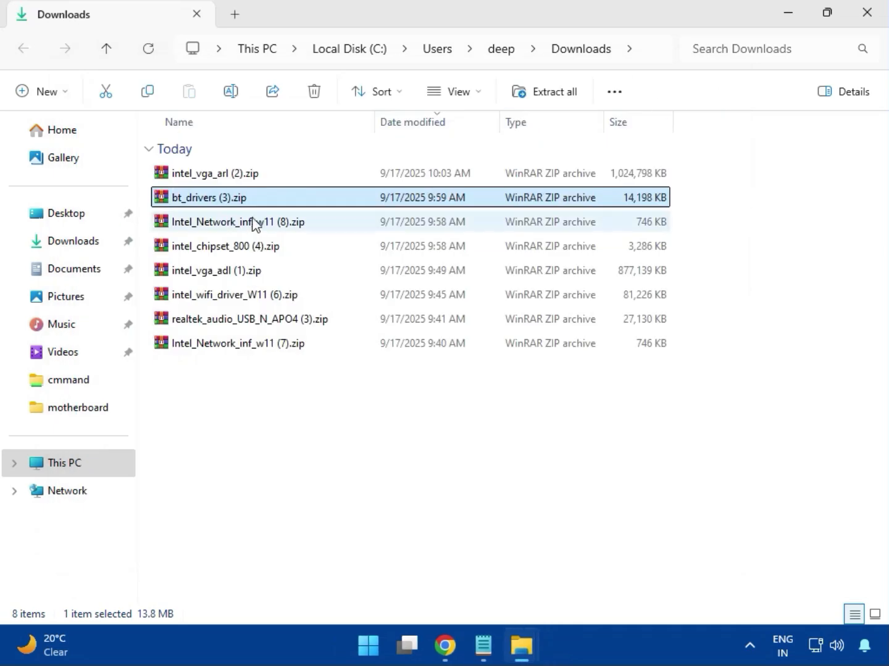
# - Open Intel_Network_inf_w11 (8).zip, dismiss the WinRAR pop-up window, and enter the W11 folder
pyautogui.click(233, 236)
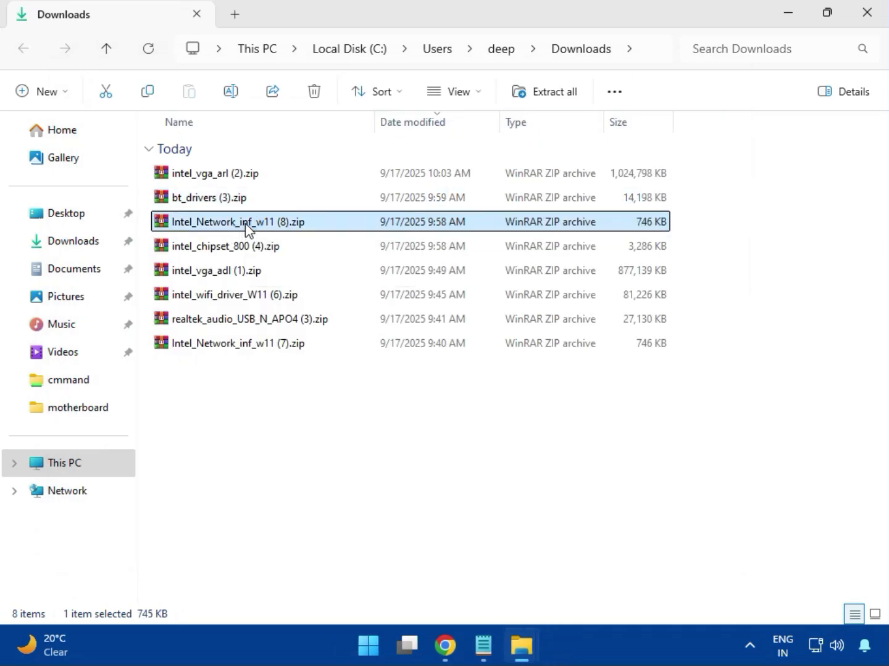
pyautogui.doubleClick(245, 223)
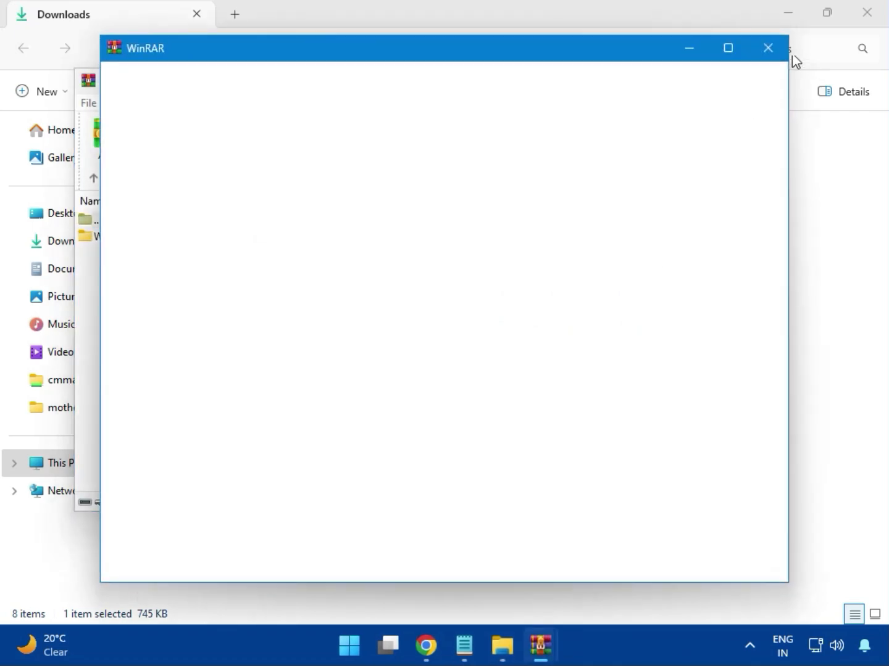
pyautogui.click(768, 50)
pyautogui.click(112, 245)
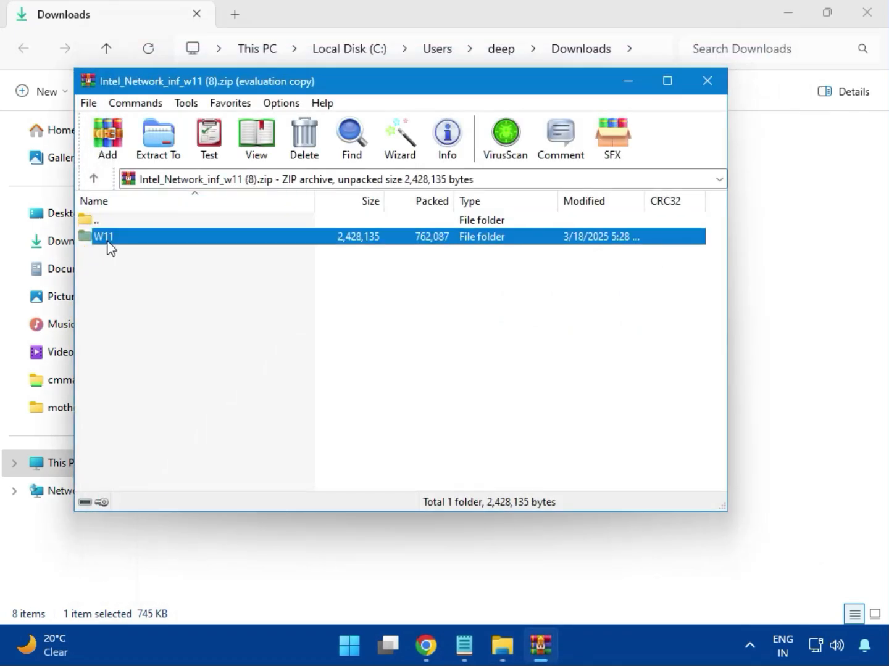
pyautogui.doubleClick(112, 245)
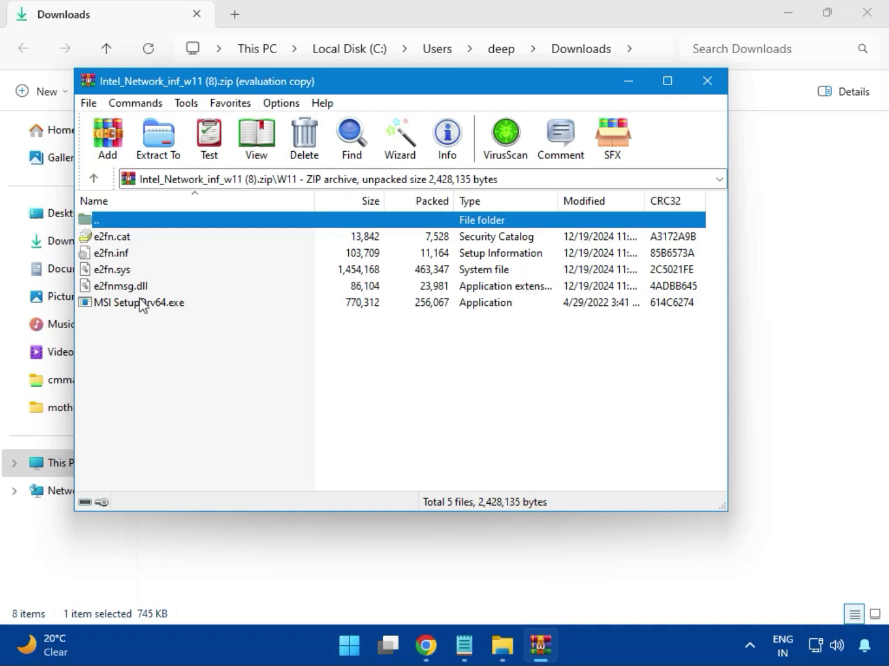
# - Try to install the network driver with MSI SetupDrv64.exe, and close the setup tool and the archive
pyautogui.doubleClick(166, 308)
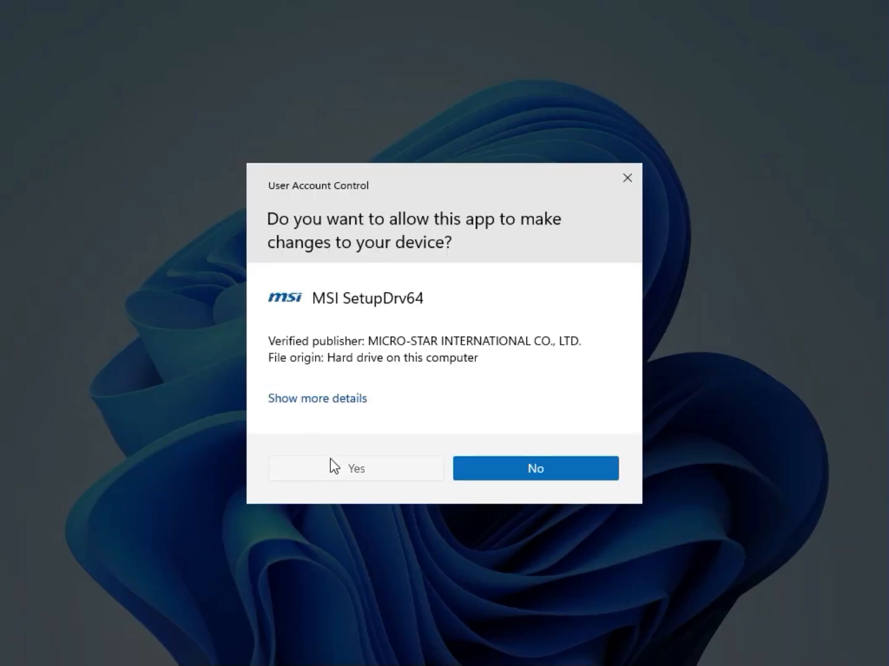
pyautogui.click(331, 461)
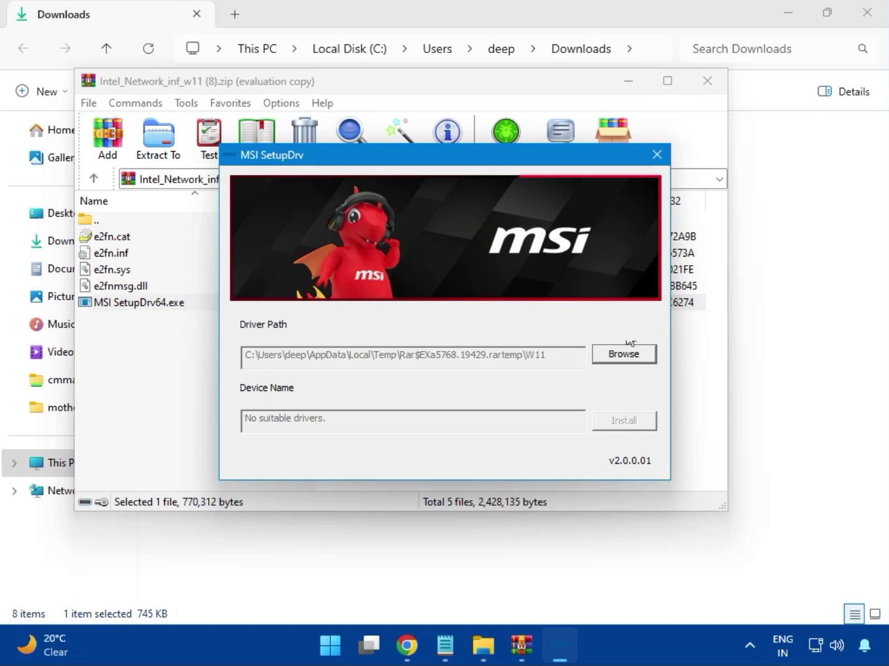
pyautogui.click(657, 154)
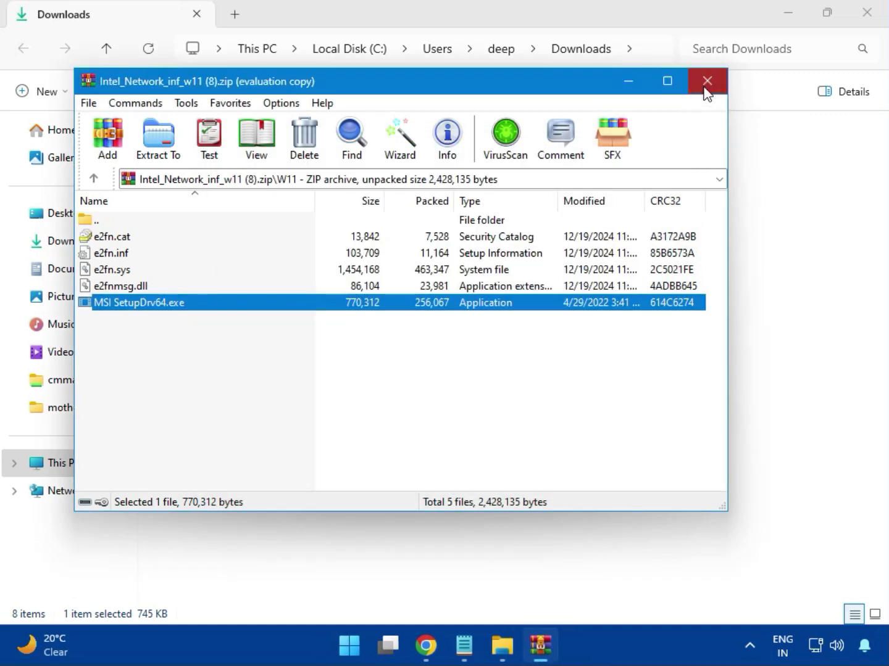
pyautogui.click(705, 84)
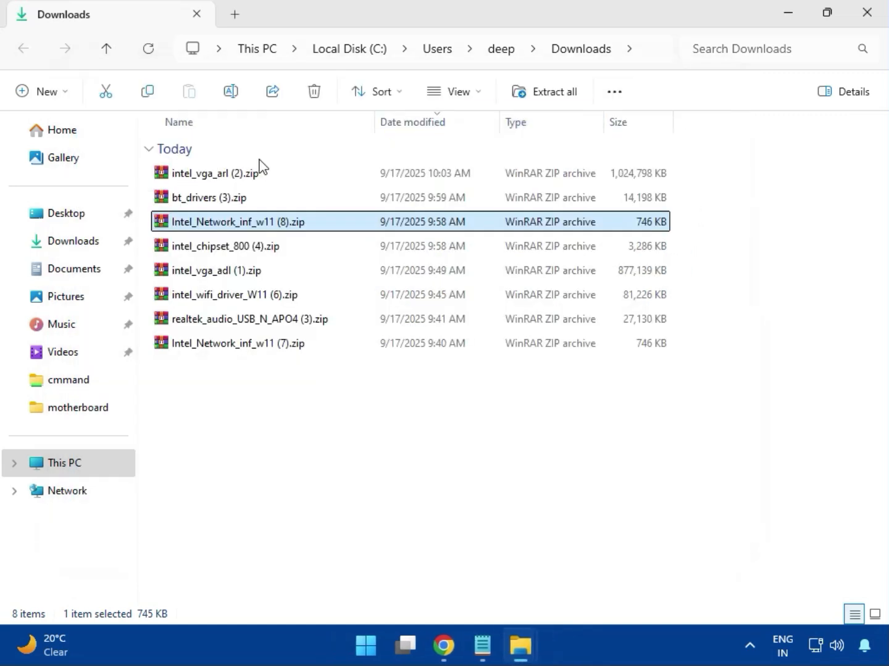
# - Open intel_chipset_800 (4).zip, dismiss the WinRAR license notice, and enter the Intel Chipset Driver_10.1.20062.8627 folder
pyautogui.click(206, 253)
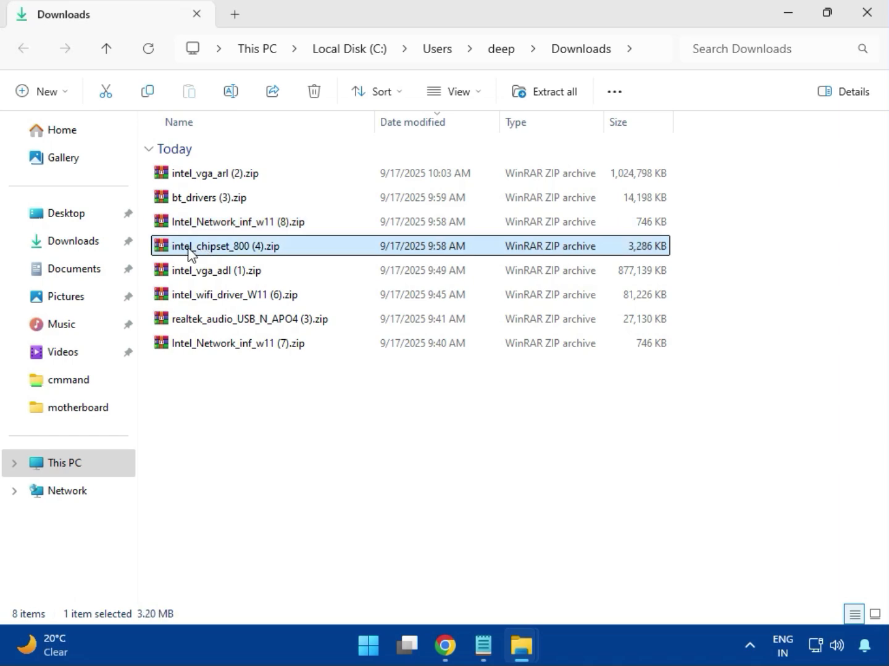
pyautogui.doubleClick(250, 248)
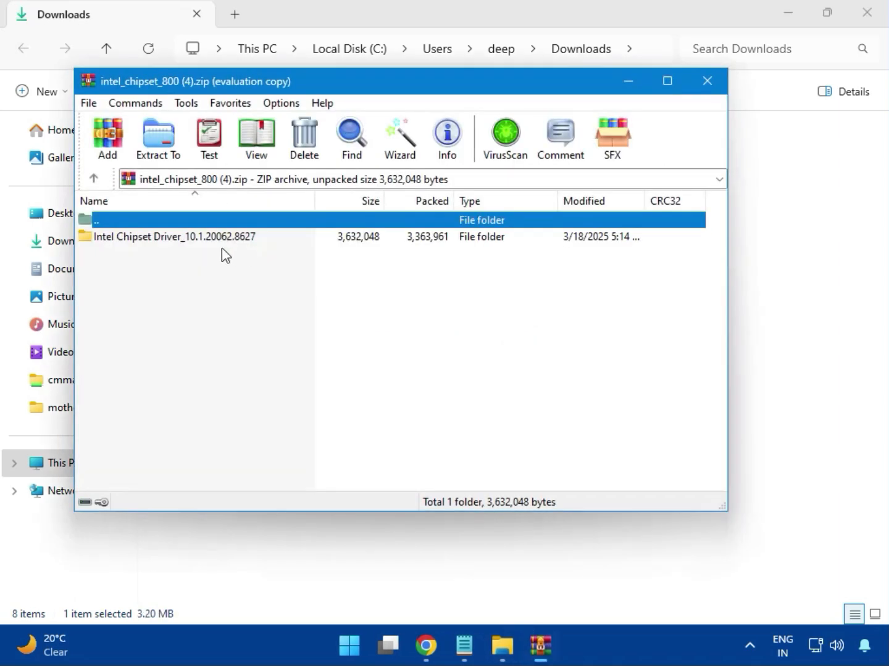
pyautogui.click(125, 239)
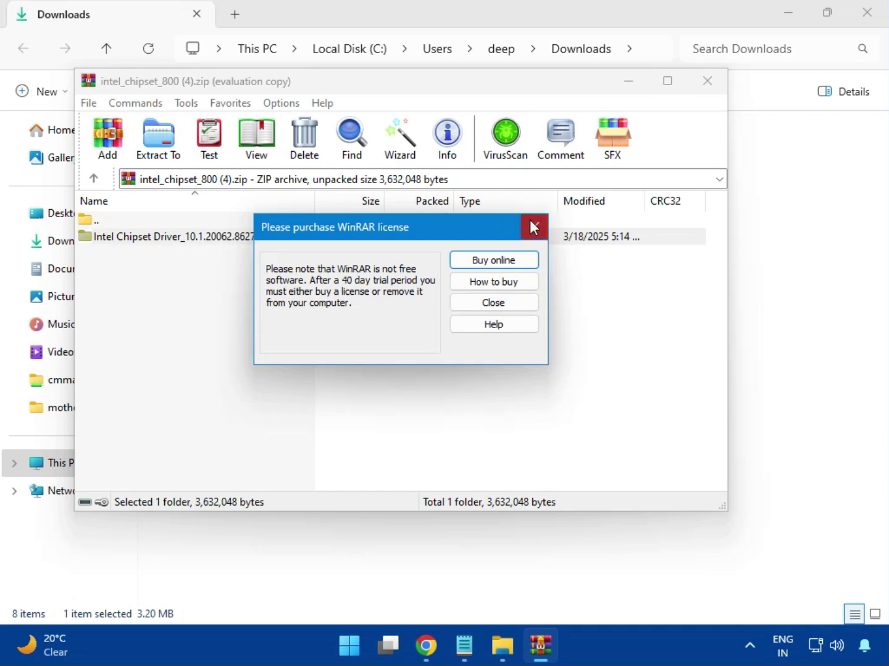
pyautogui.click(534, 227)
pyautogui.doubleClick(218, 240)
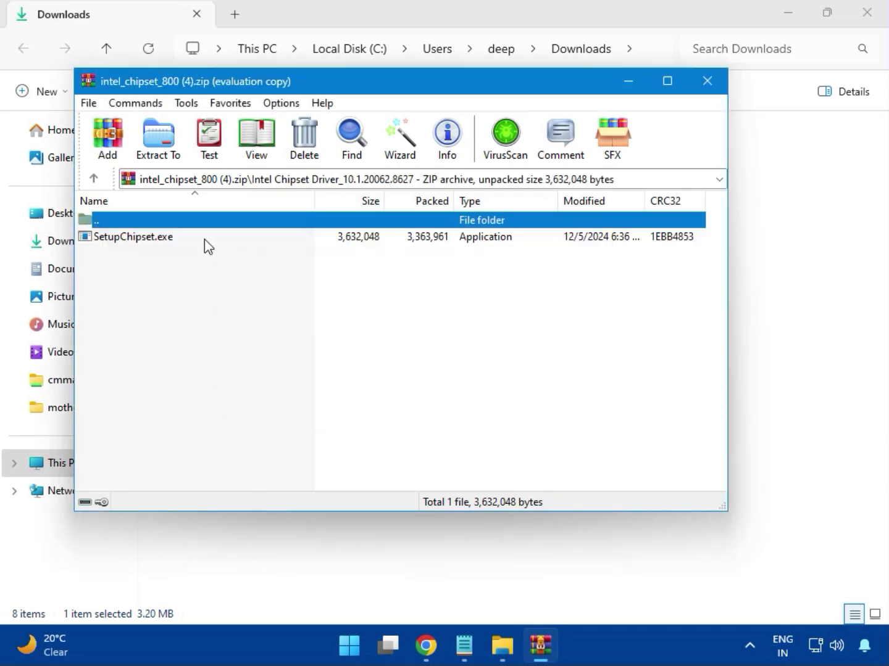
# - Try to install the Intel Chipset Device Software with SetupChipset.exe, accepting the license agreement, and close the installer and archive
pyautogui.doubleClick(141, 239)
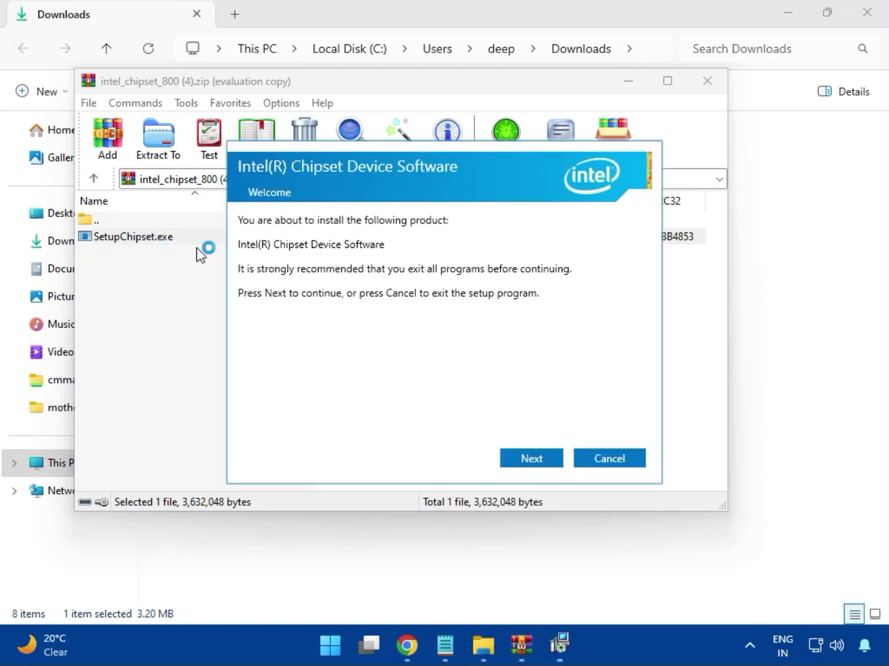
pyautogui.click(534, 459)
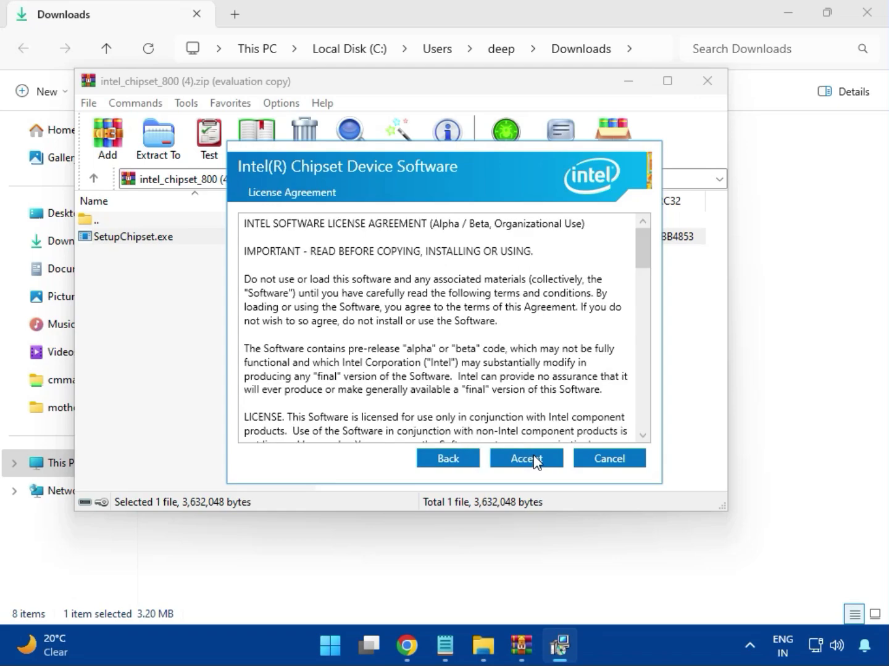
pyautogui.click(534, 462)
pyautogui.click(531, 459)
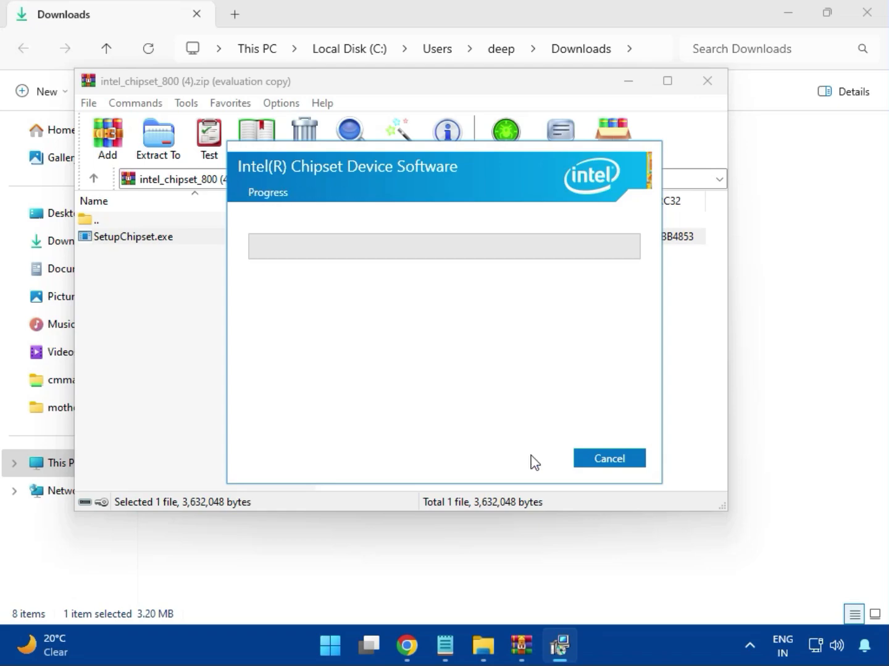
pyautogui.click(392, 467)
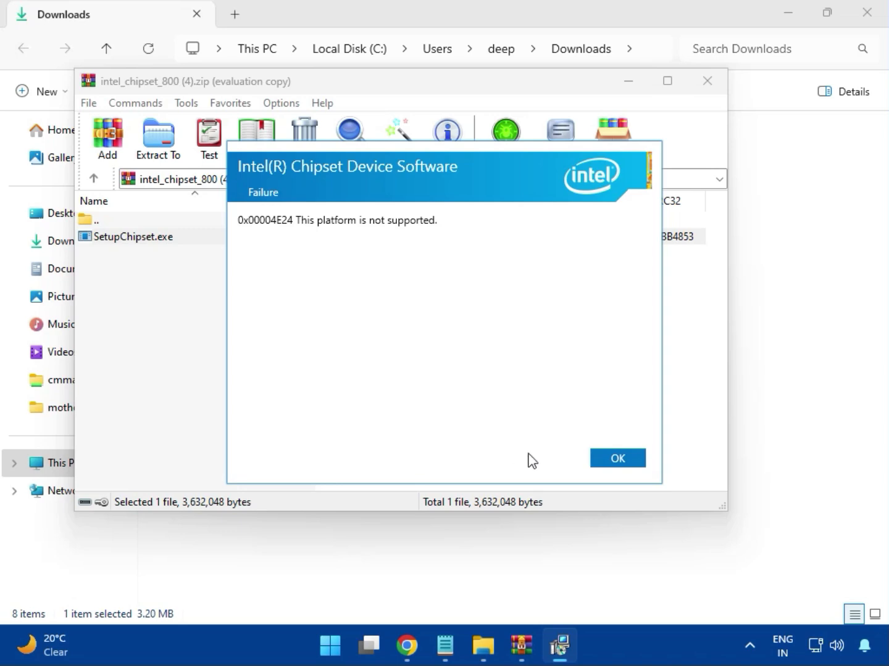
pyautogui.click(608, 460)
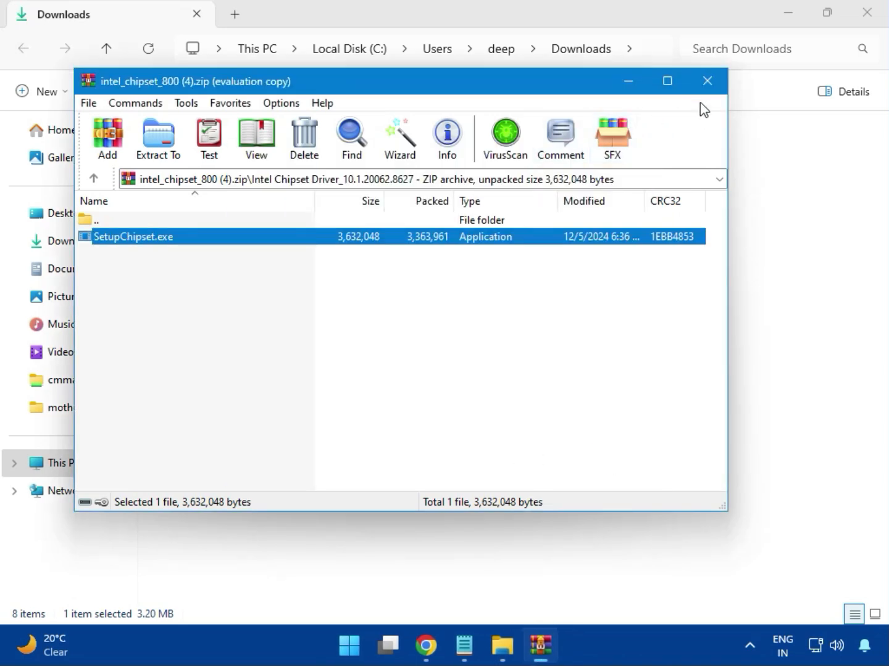
pyautogui.click(708, 86)
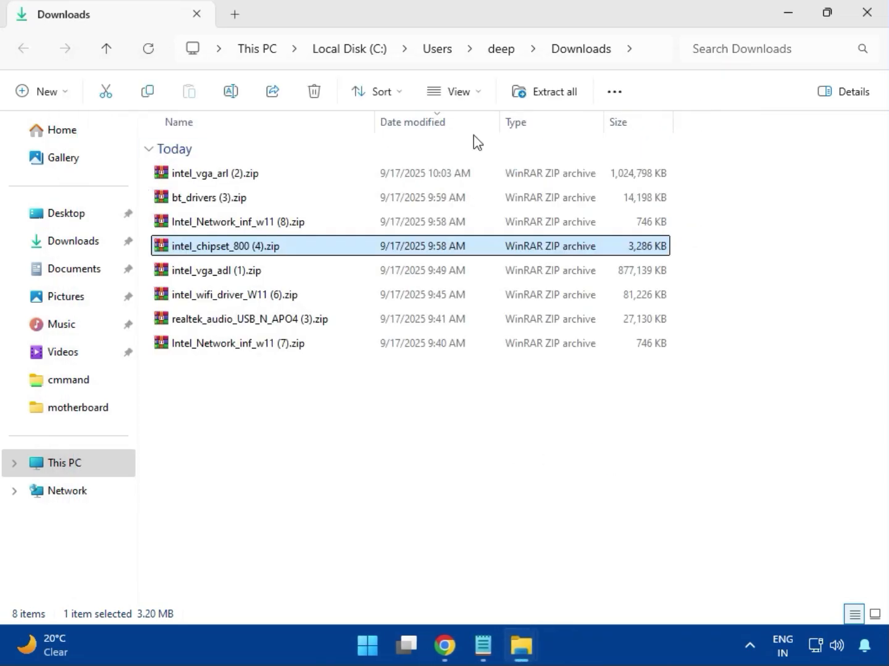
# - Open intel_vga_adl (1).zip to view its contents, and close the archive
pyautogui.click(227, 277)
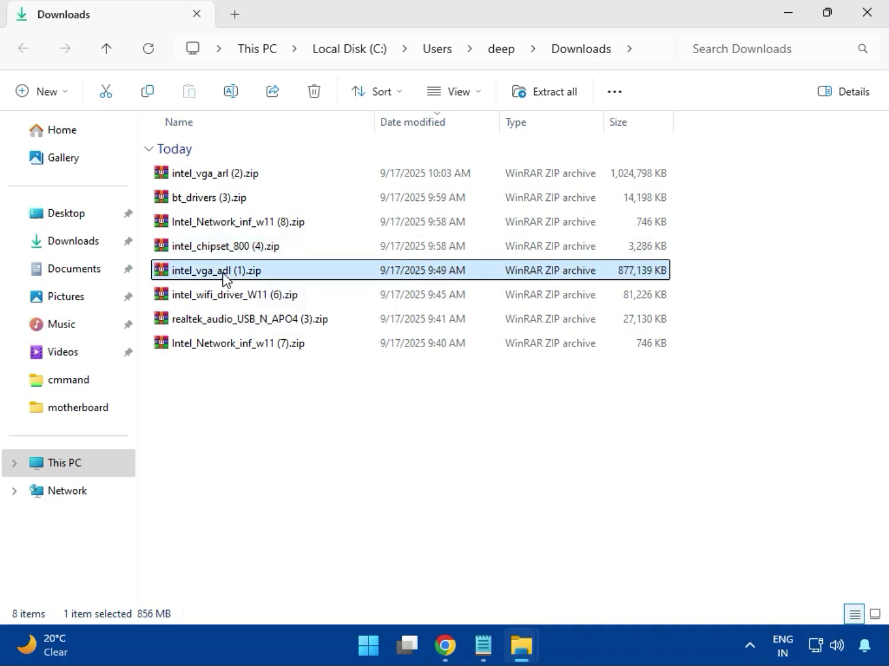
pyautogui.doubleClick(219, 271)
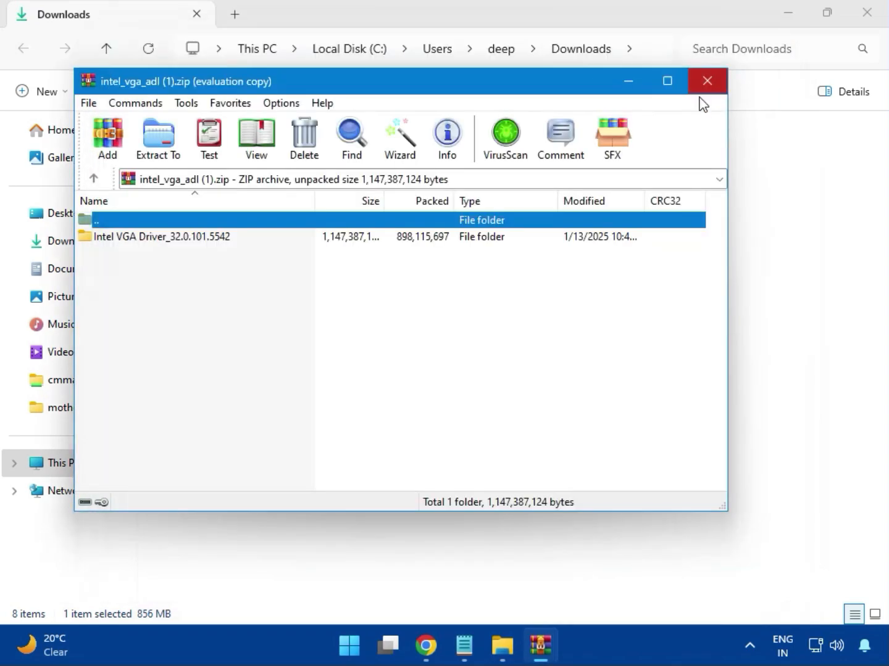
pyautogui.click(705, 82)
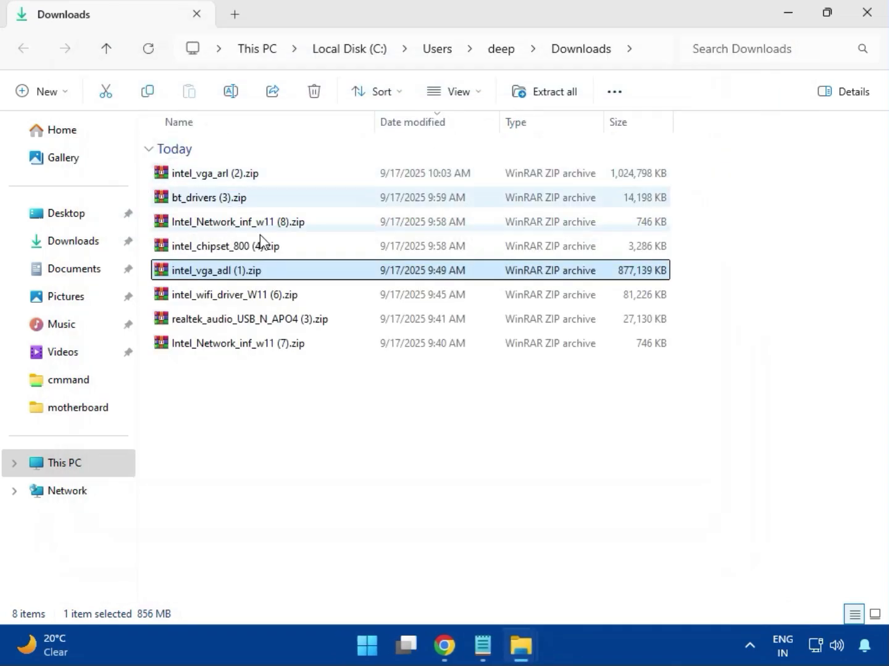
# - Open intel_wifi_driver_W11 (6).zip, dismiss the WinRAR license notice, and browse to Intel WIFI Driver_23.40.0.4\UWD\Win64
pyautogui.doubleClick(228, 296)
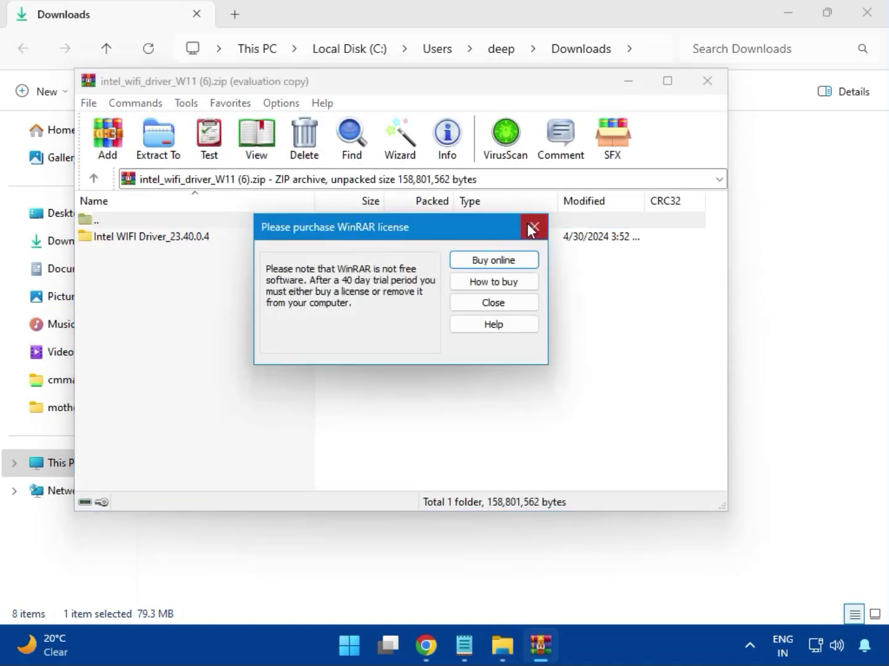
pyautogui.click(530, 228)
pyautogui.doubleClick(143, 238)
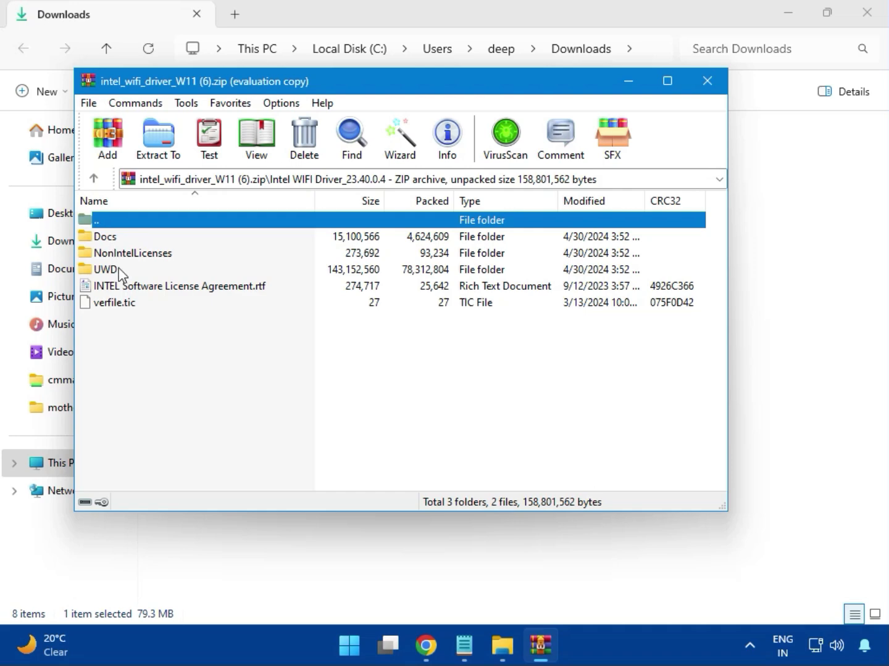
pyautogui.doubleClick(115, 270)
pyautogui.click(122, 243)
pyautogui.doubleClick(115, 237)
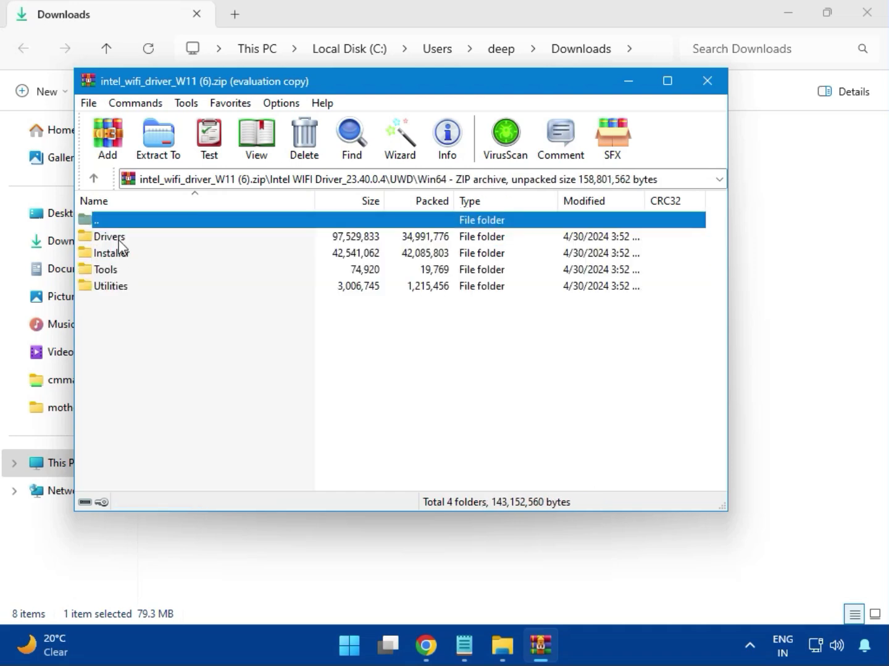
pyautogui.doubleClick(124, 239)
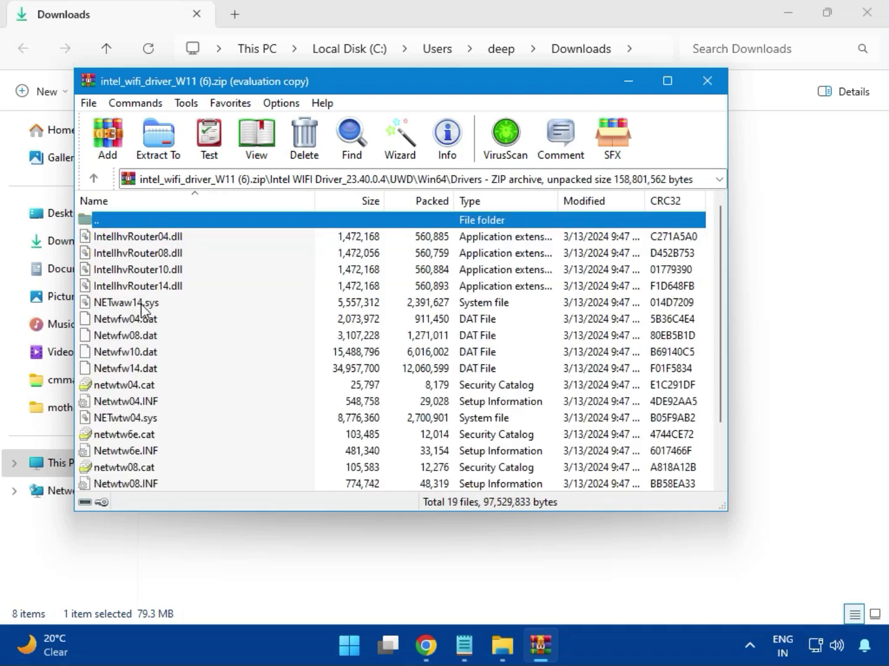
pyautogui.scroll(-2, 164, 369)
pyautogui.scroll(2, 155, 413)
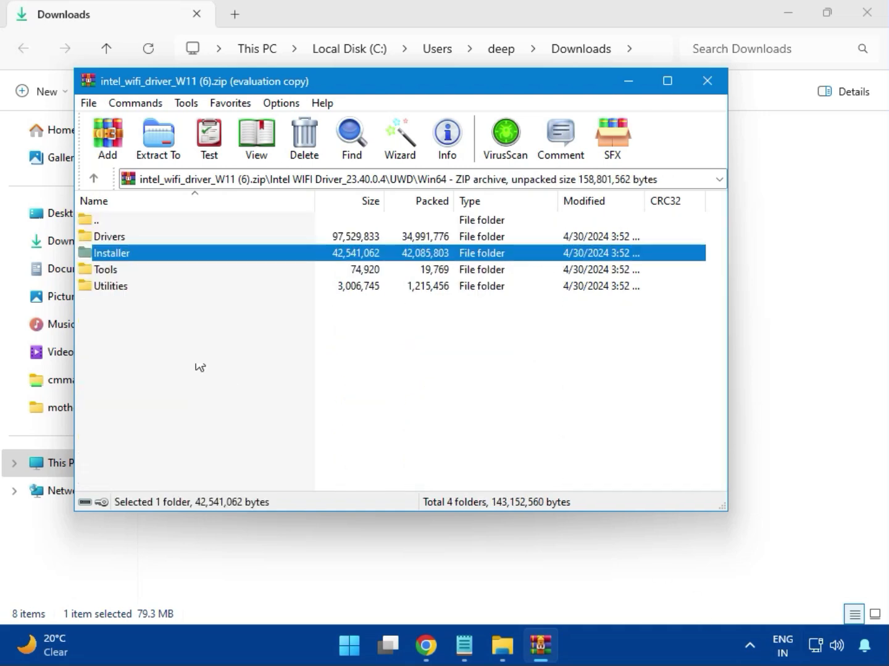
# - Install the Intel PROSet/Wireless Wi-Fi Software with WirelessSetup.exe from the Installer folder, accepting the license terms, and close the installer and archive
pyautogui.doubleClick(127, 255)
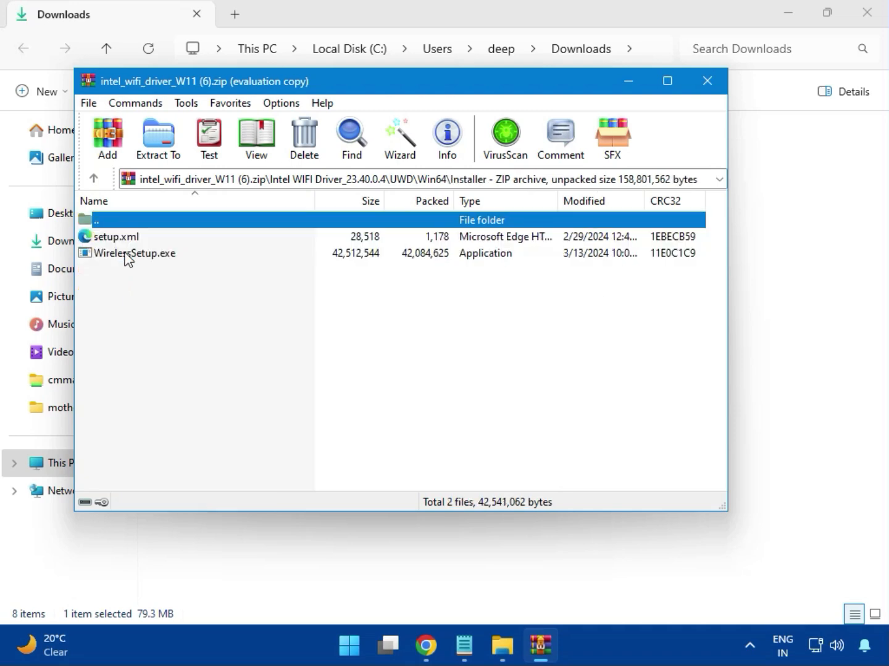
pyautogui.click(118, 259)
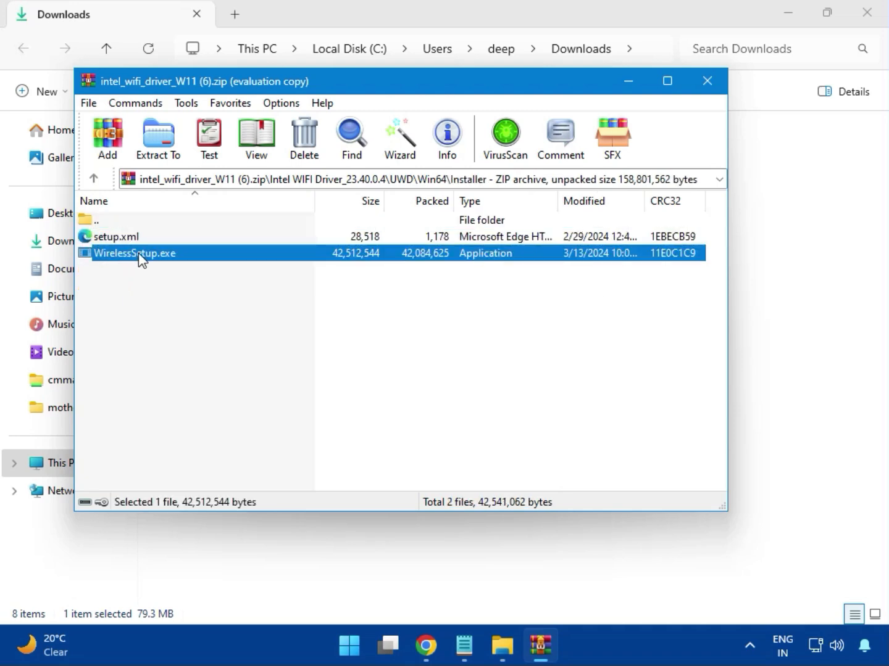
pyautogui.doubleClick(138, 257)
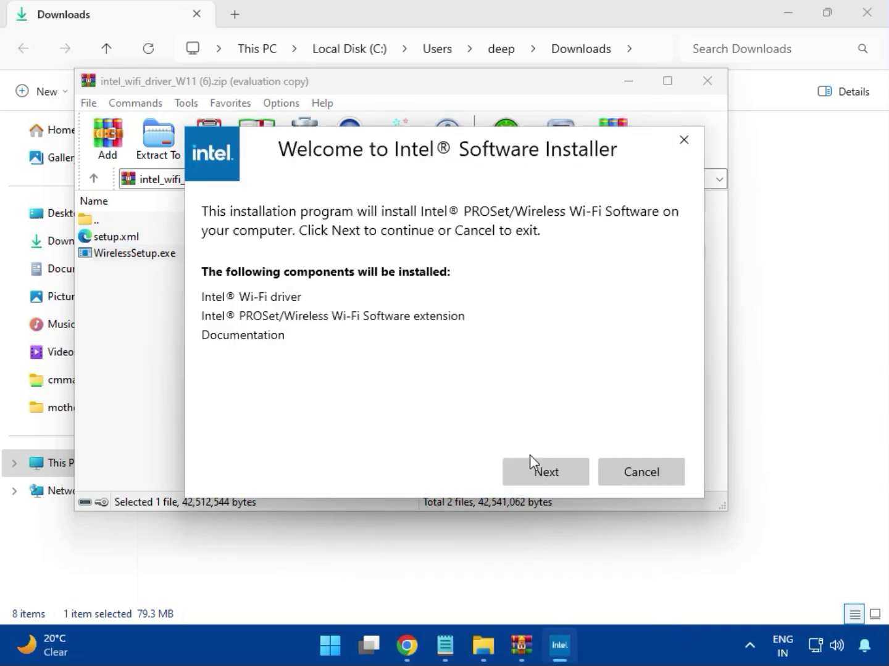
pyautogui.click(543, 468)
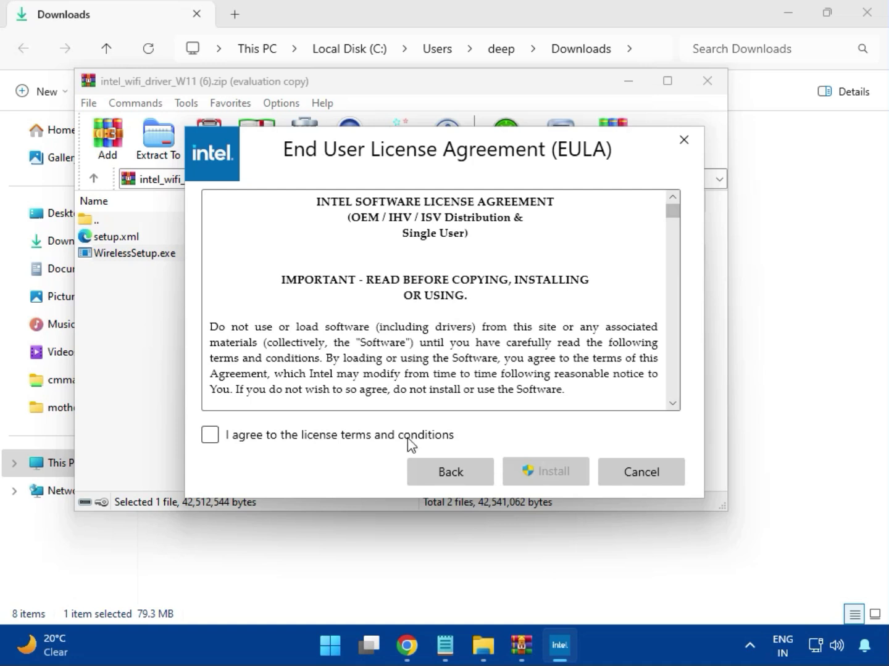
pyautogui.click(384, 435)
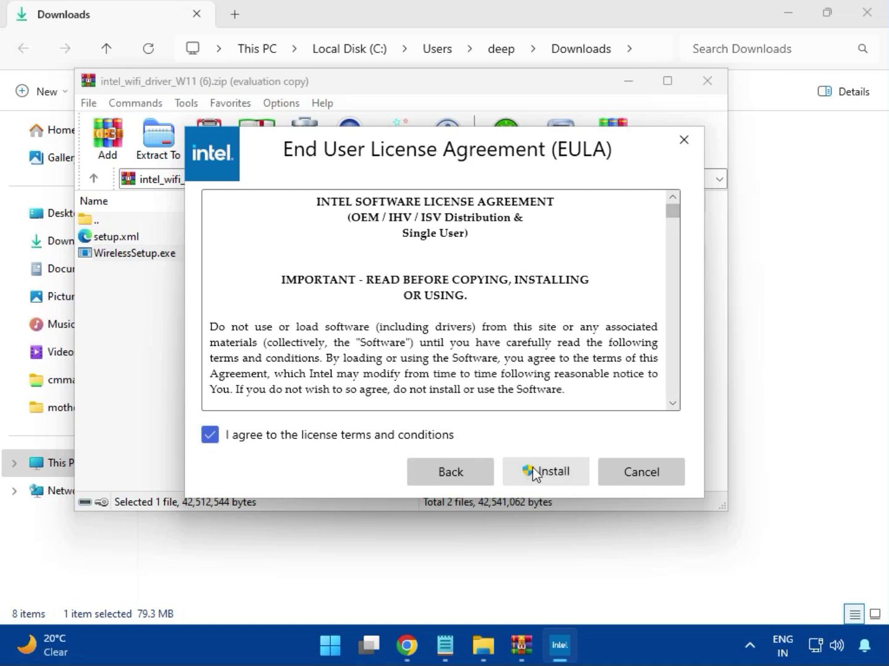
pyautogui.click(555, 476)
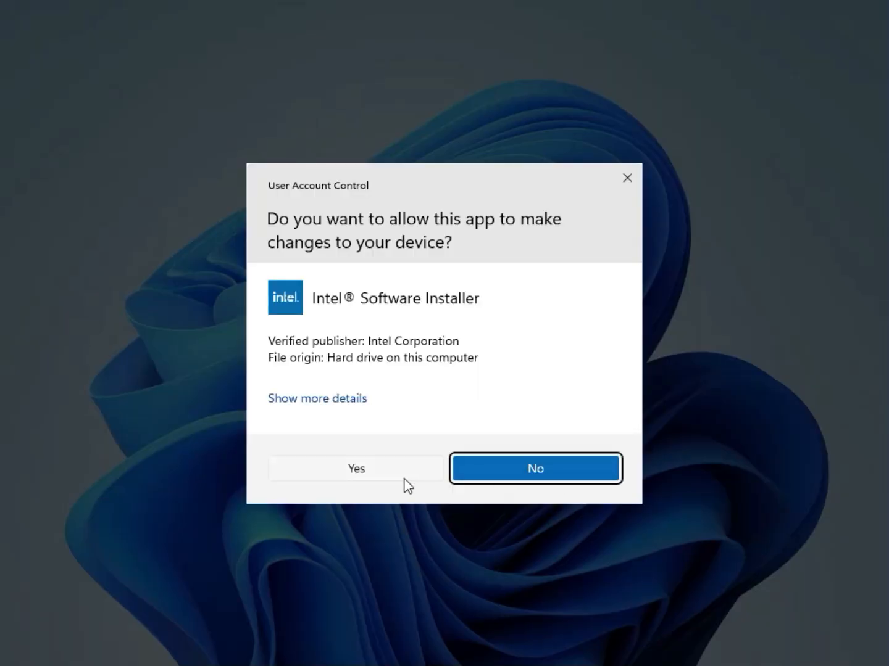
pyautogui.click(403, 480)
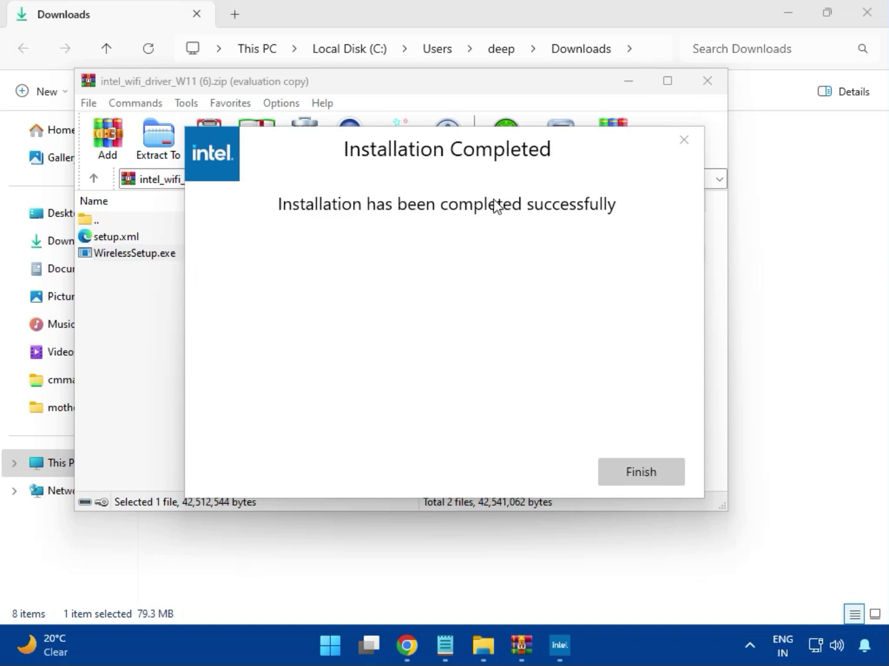
pyautogui.click(640, 472)
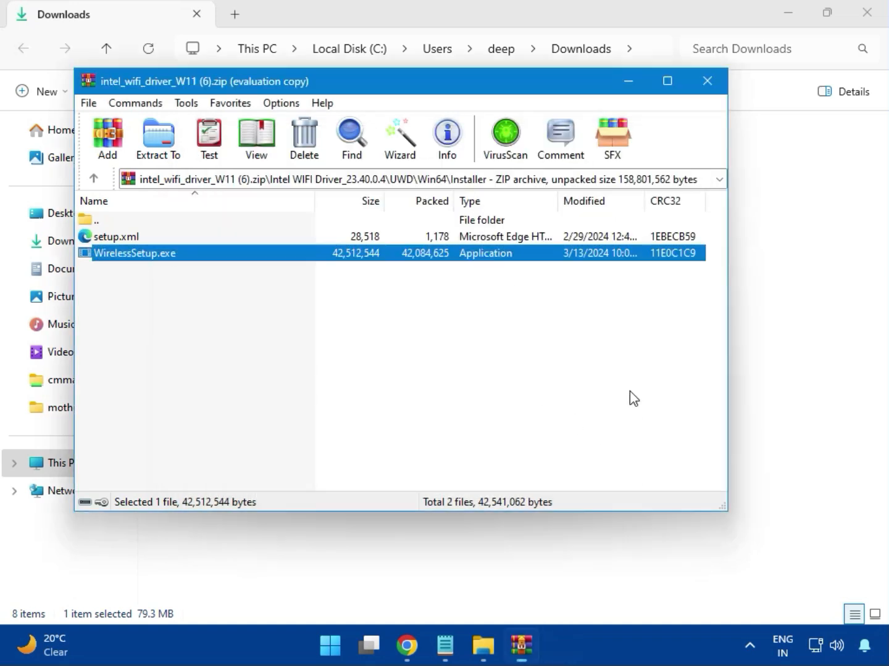
pyautogui.click(708, 86)
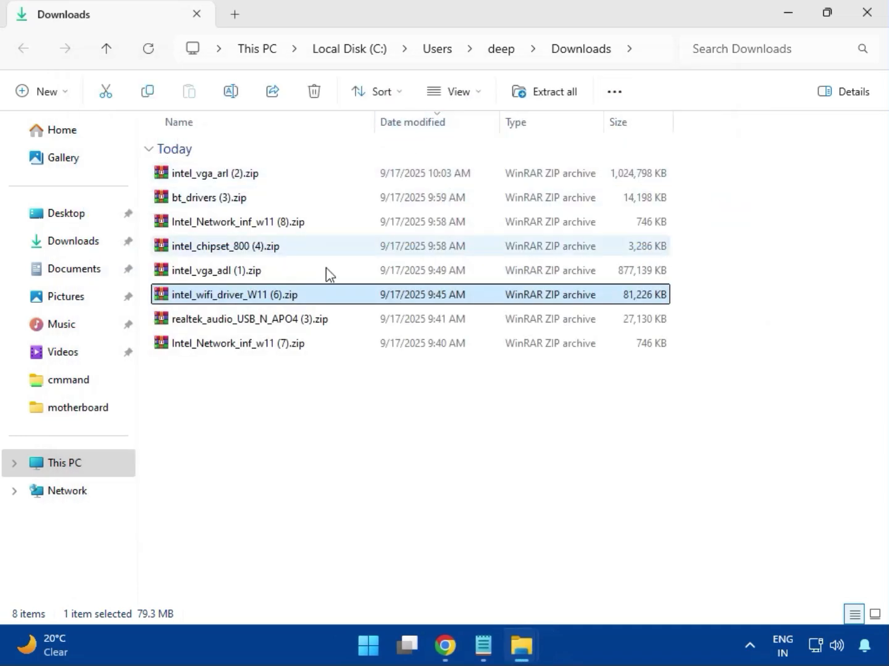
# - Open realtek_audio_USB_N_APO4 (3).zip, dismiss the WinRAR window, and enter the Realtek USB Universal Driver folder
pyautogui.doubleClick(267, 328)
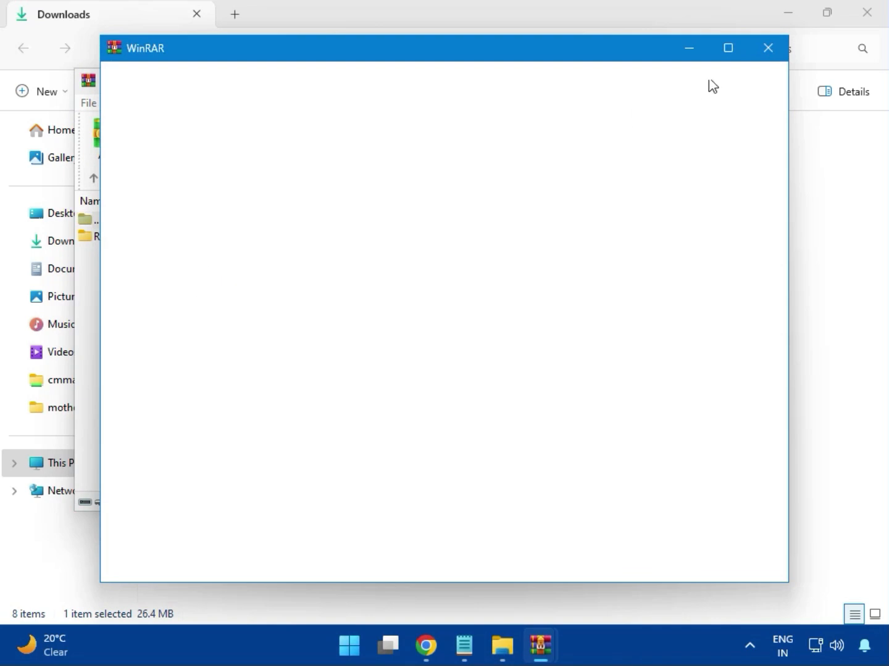
pyautogui.click(767, 49)
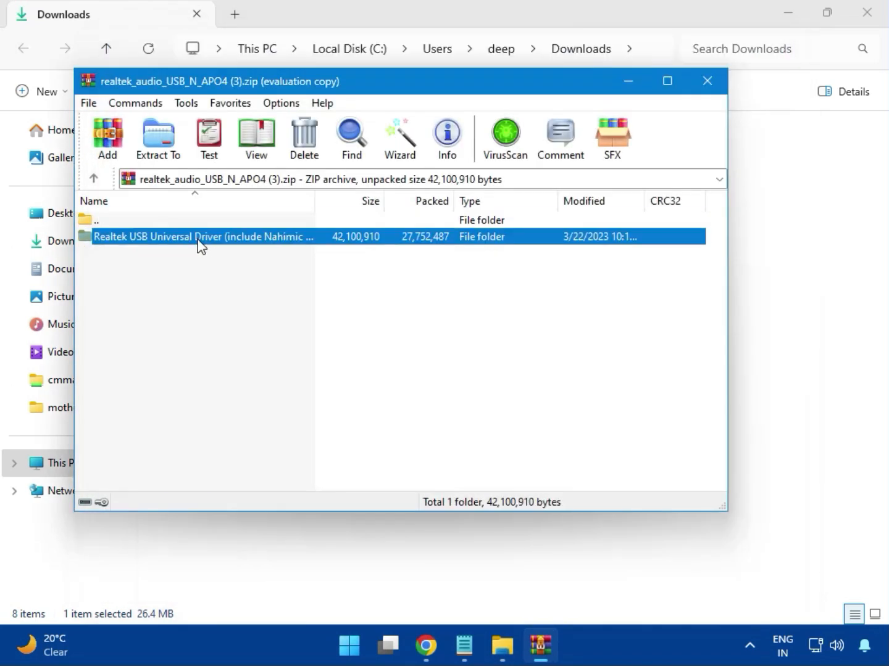
pyautogui.doubleClick(198, 240)
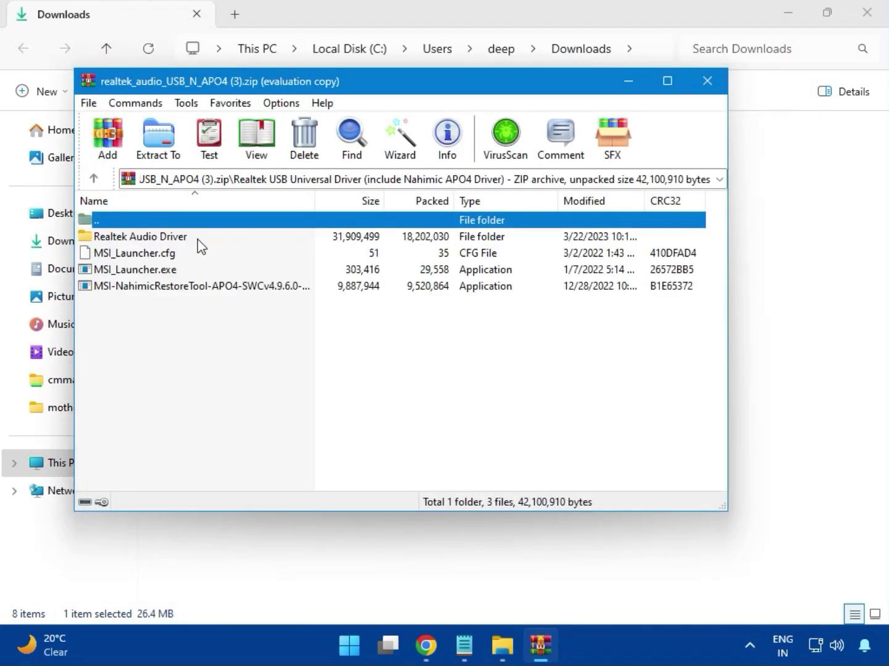
# - Run MSI_Launcher.exe to install the Realtek audio driver, allow its changes to the device, and close the archive and the Downloads window
pyautogui.doubleClick(157, 273)
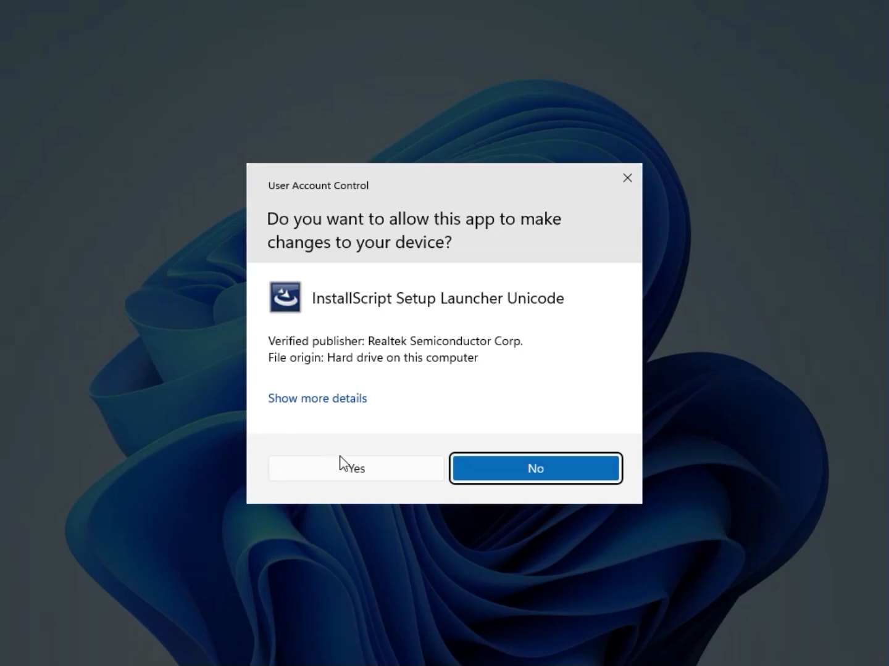
pyautogui.click(348, 468)
pyautogui.click(357, 467)
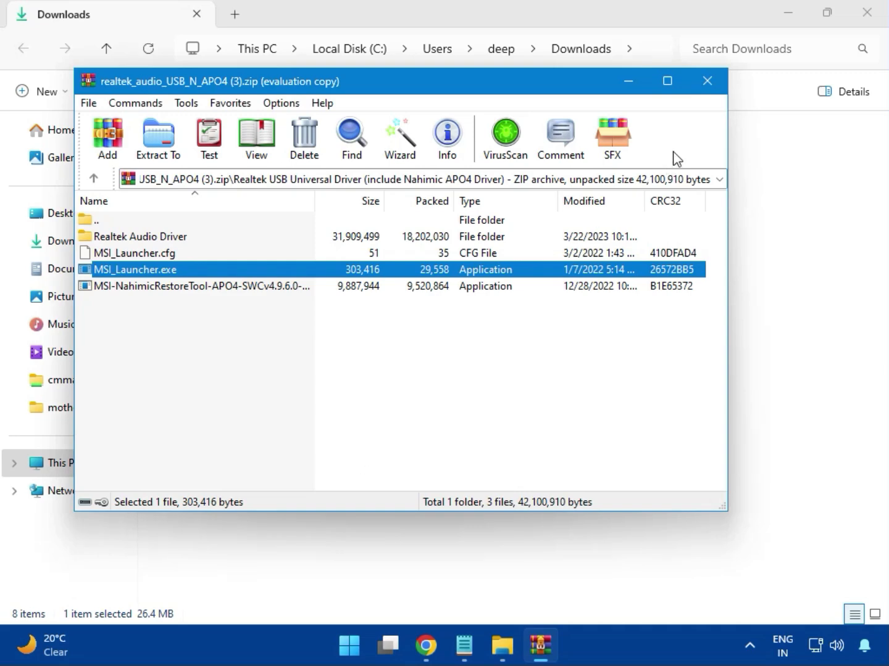
pyautogui.click(707, 80)
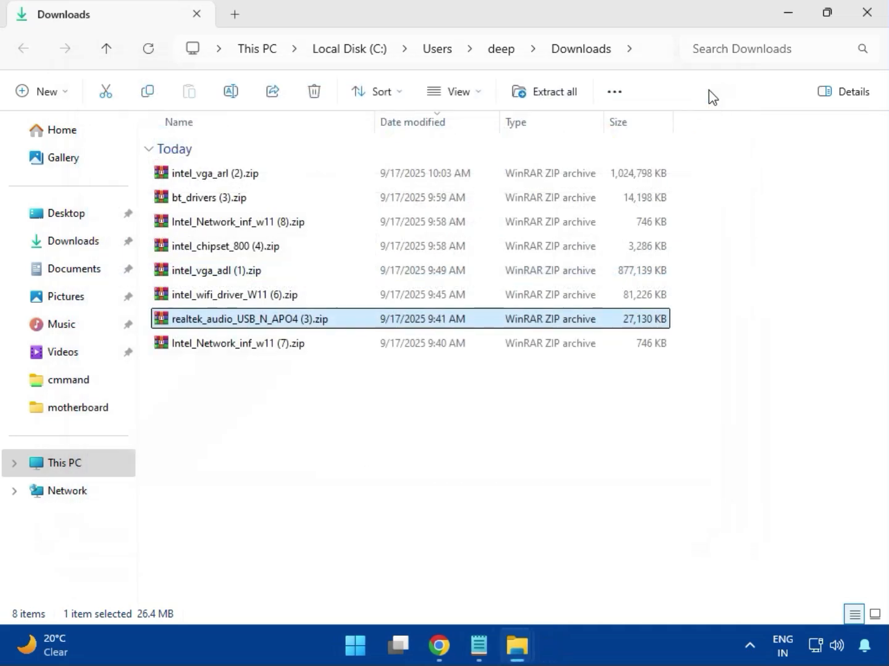
pyautogui.click(239, 346)
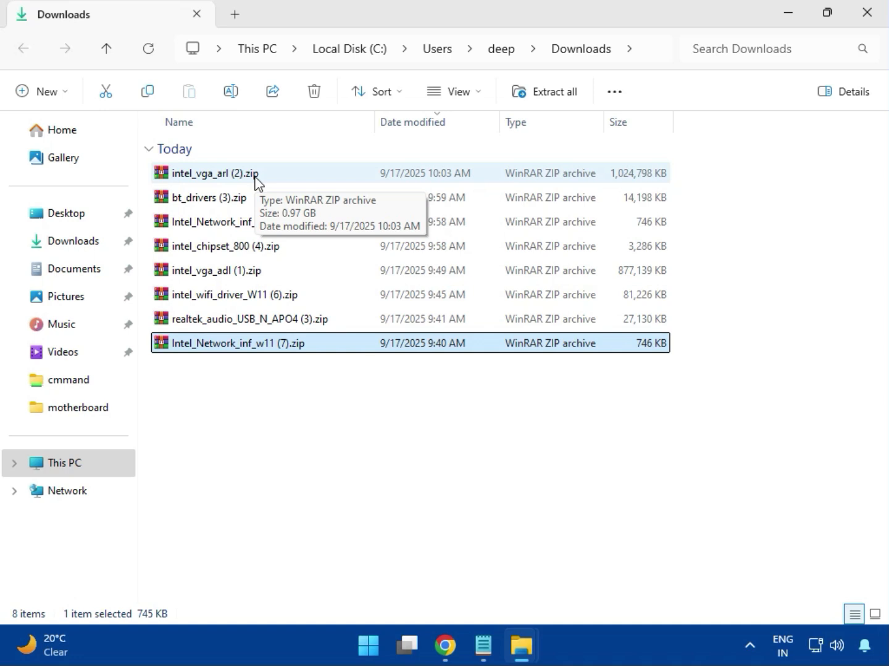
pyautogui.click(865, 25)
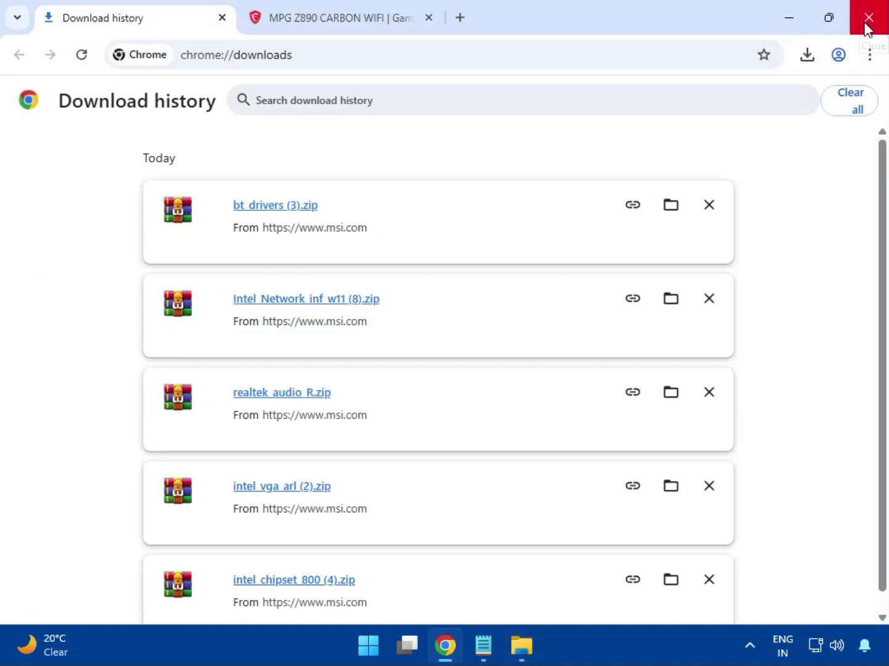